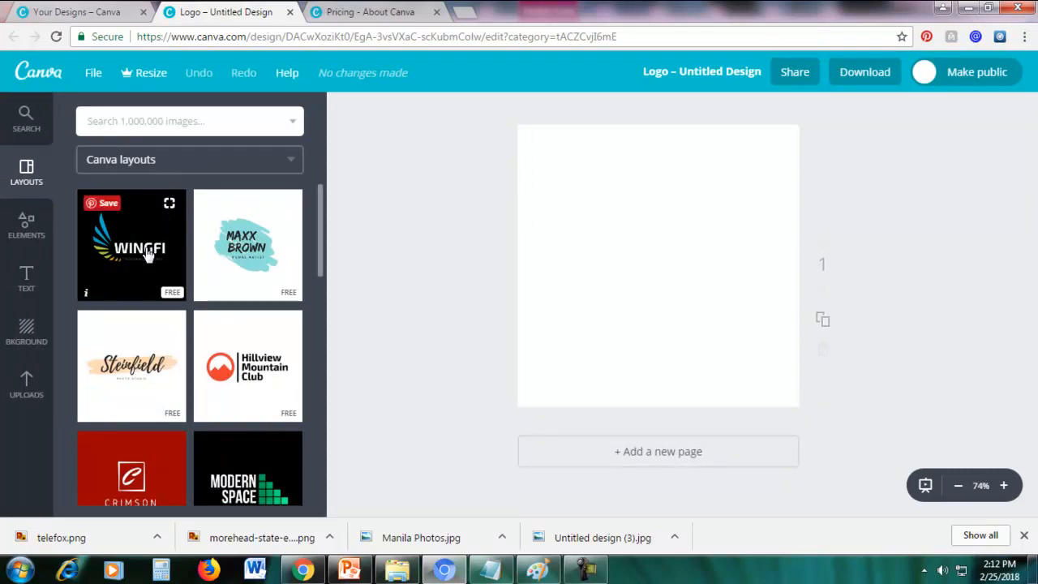
# Browse the Canva logo layouts and apply the black WINGFI Telecommunications layout to the blank page.
pyautogui.scroll(-4, 155, 377)
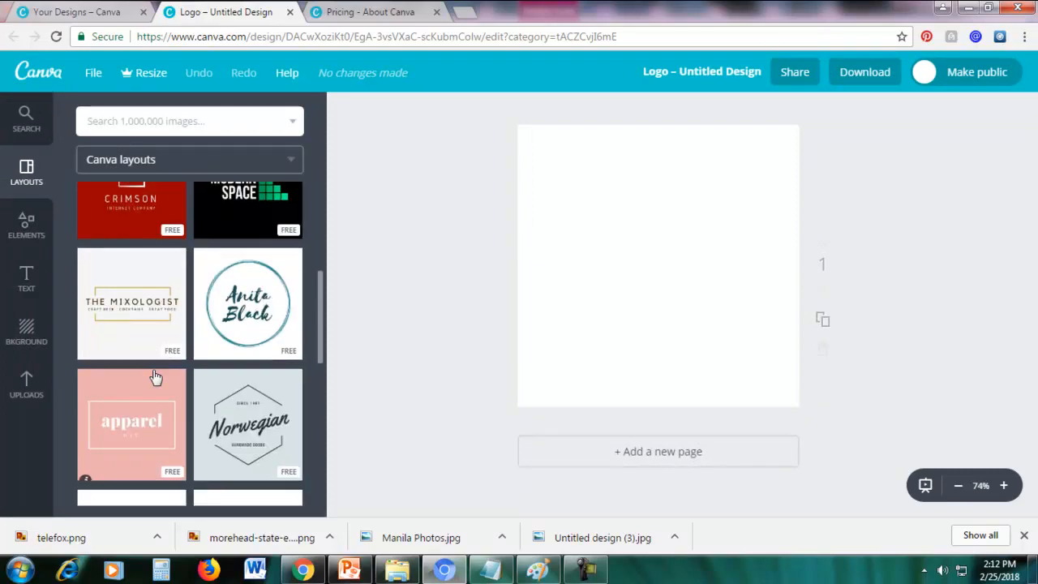
pyautogui.scroll(-10, 155, 378)
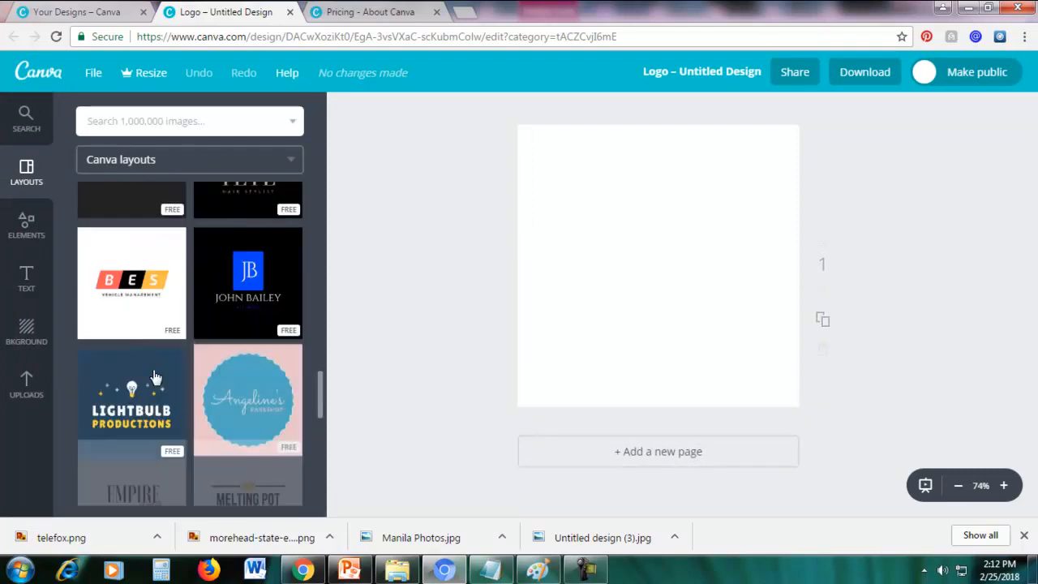
pyautogui.scroll(12, 156, 377)
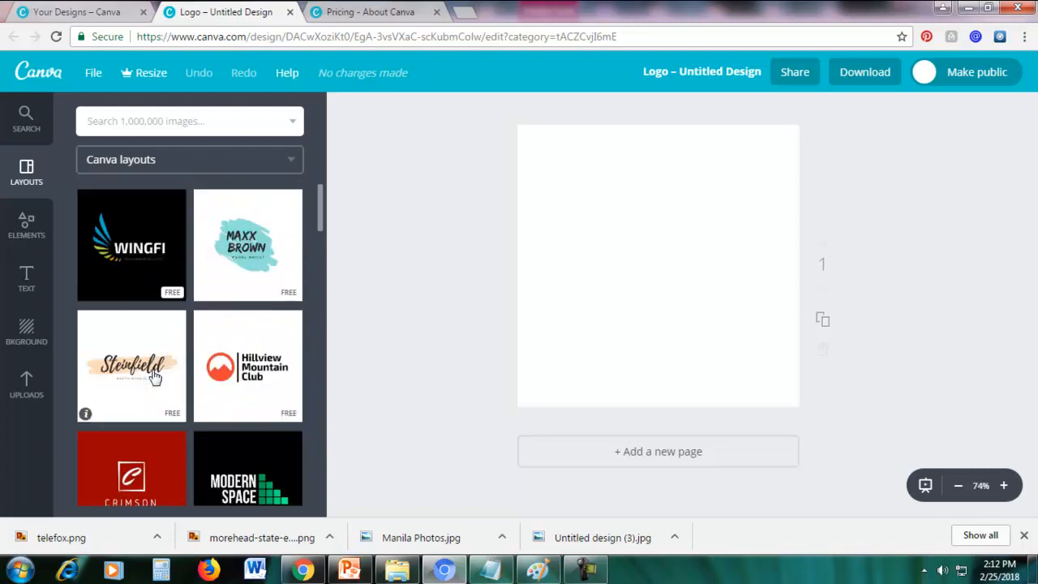
pyautogui.click(136, 270)
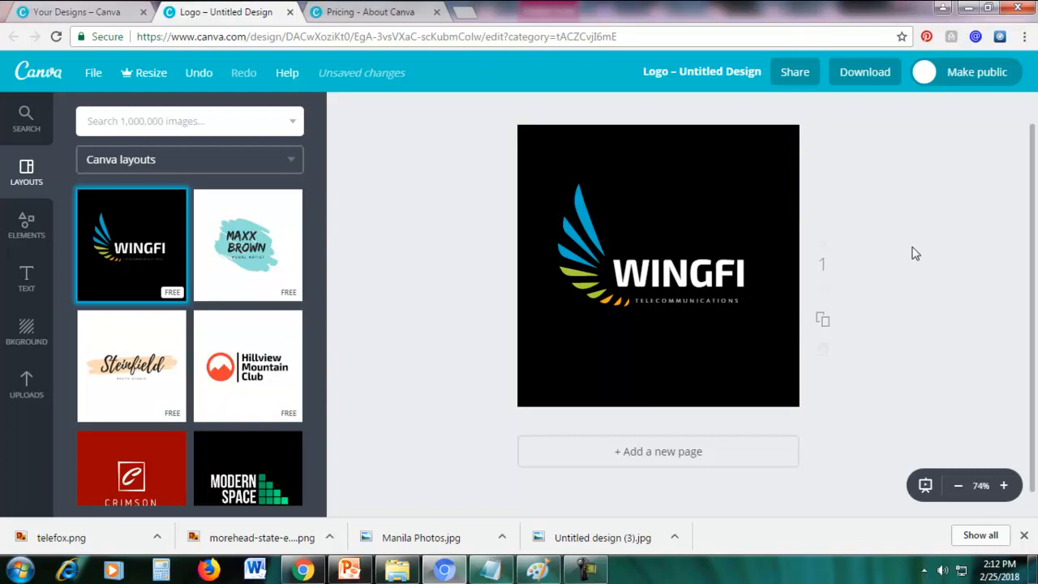
# Change the logo background to a custom dark purple with colour code 48265b.
pyautogui.click(742, 157)
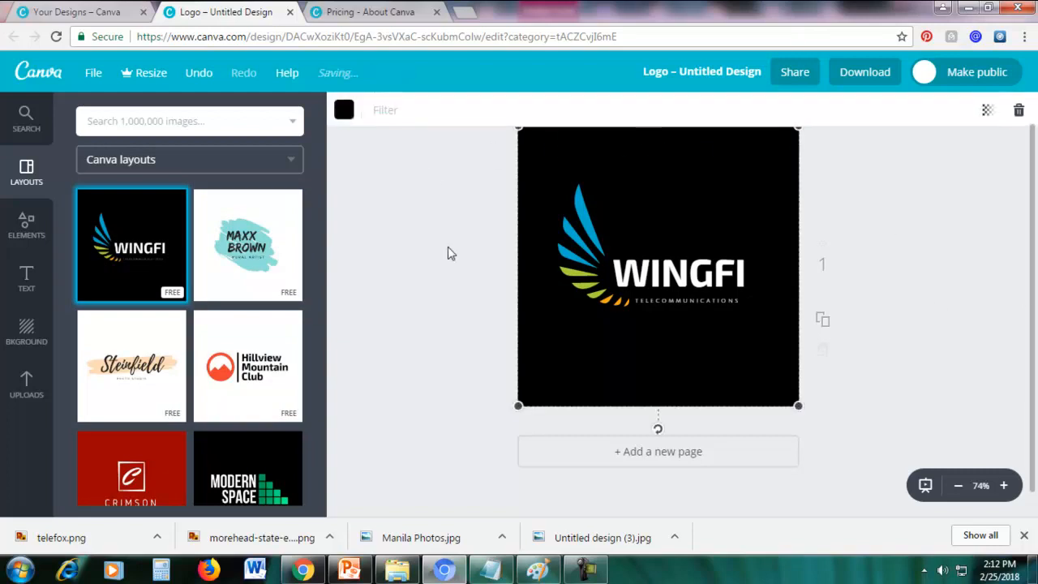
pyautogui.click(344, 113)
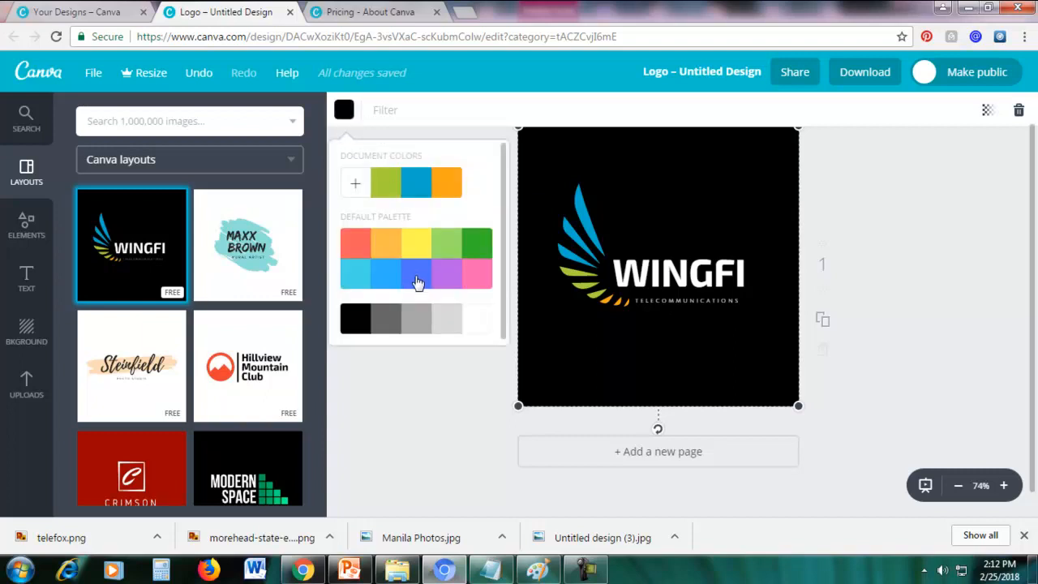
pyautogui.click(445, 278)
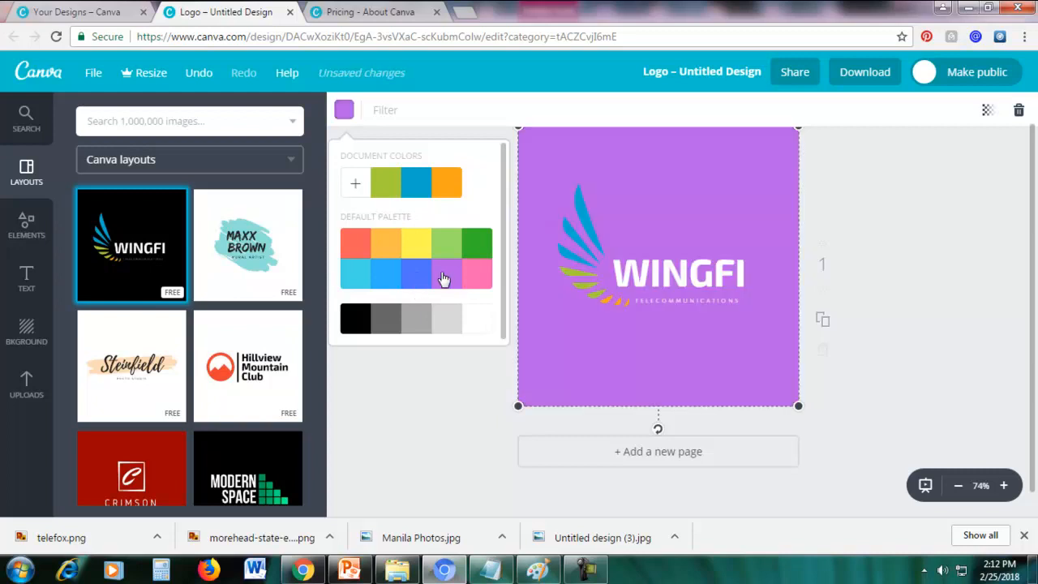
pyautogui.scroll(-1, 490, 222)
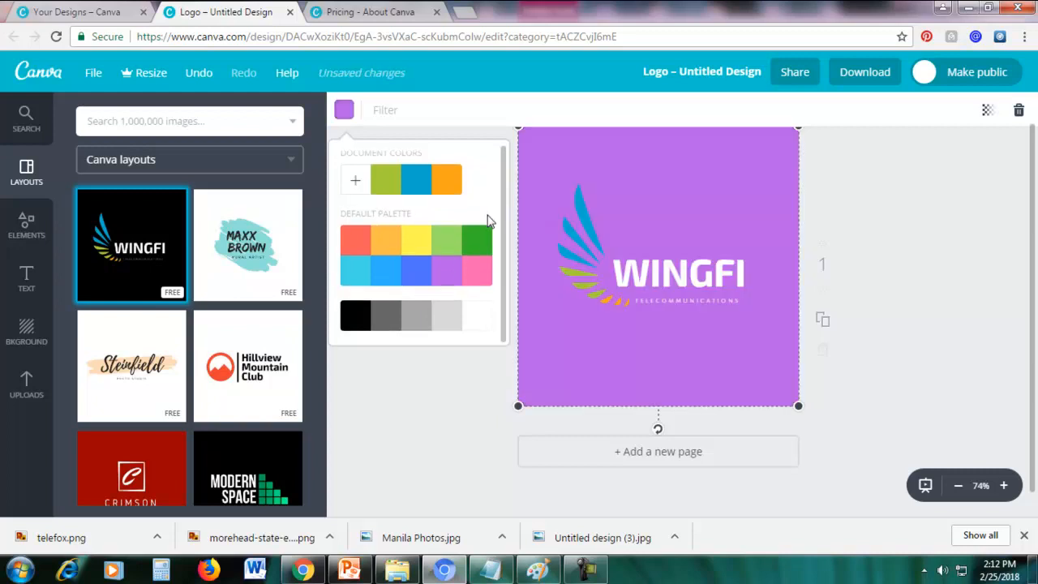
pyautogui.click(351, 184)
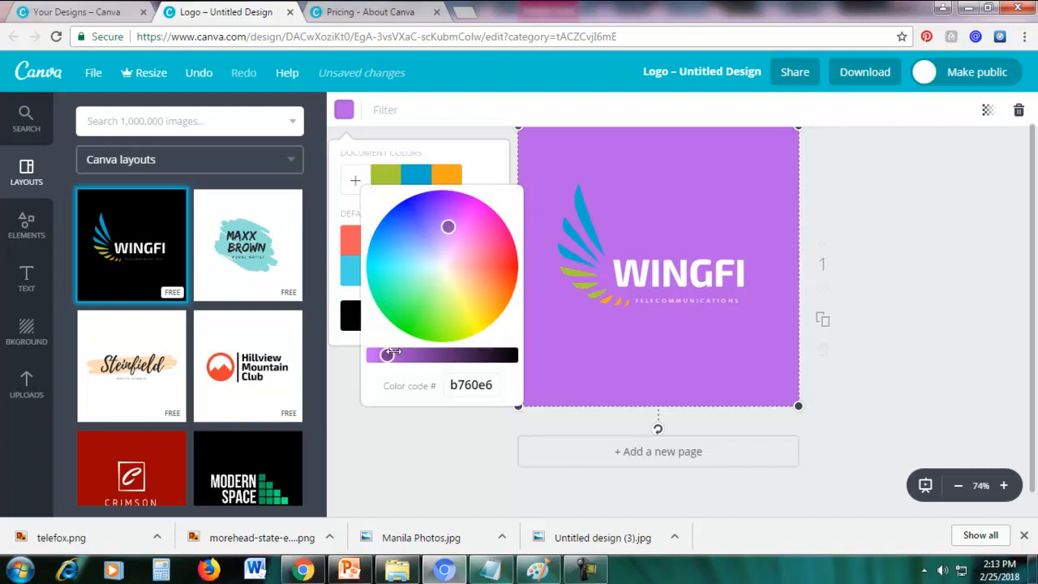
pyautogui.click(354, 188)
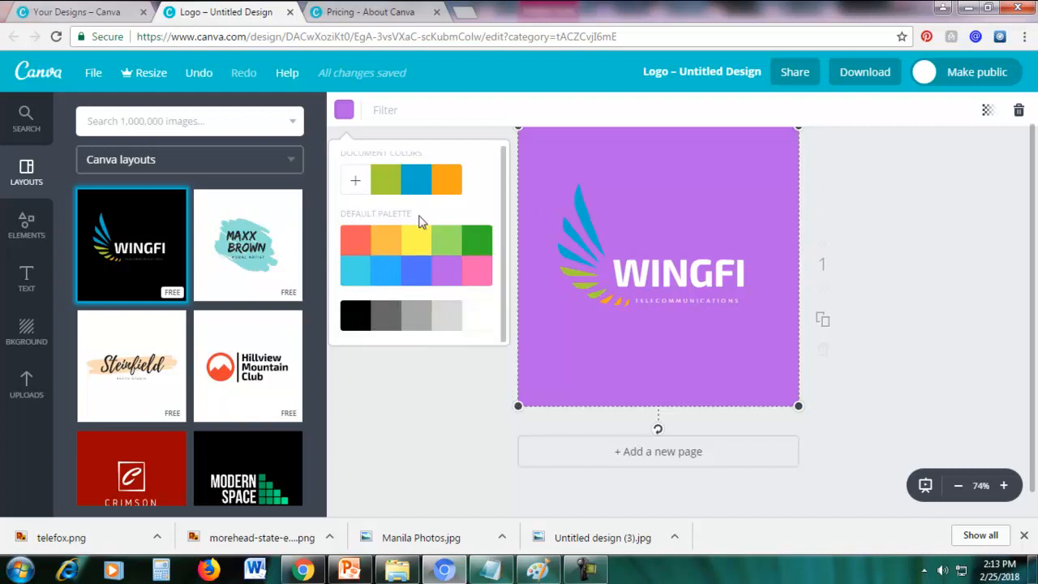
pyautogui.click(355, 187)
pyautogui.moveTo(382, 354); pyautogui.dragTo(462, 356)
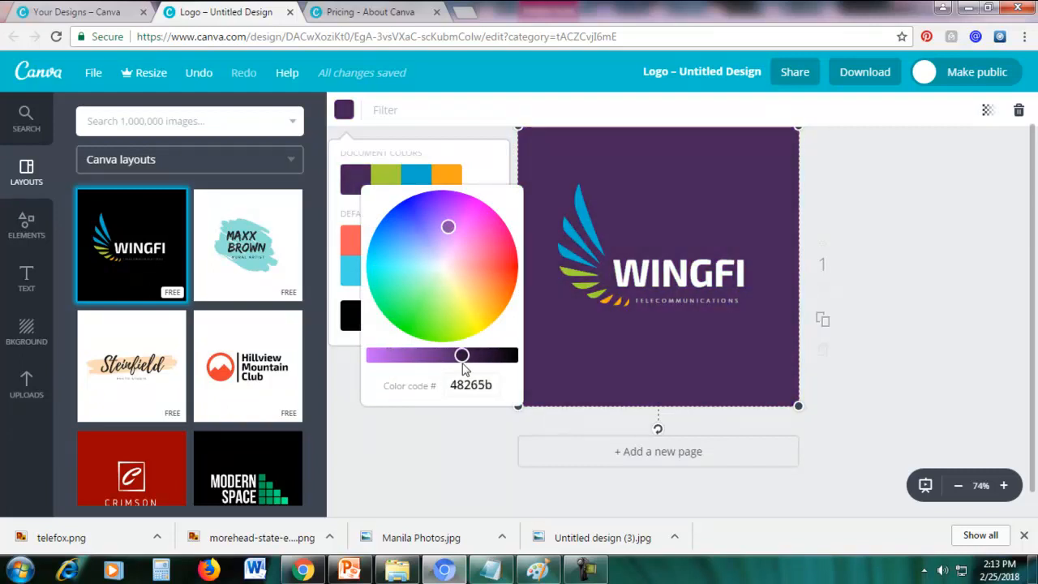
pyautogui.click(574, 157)
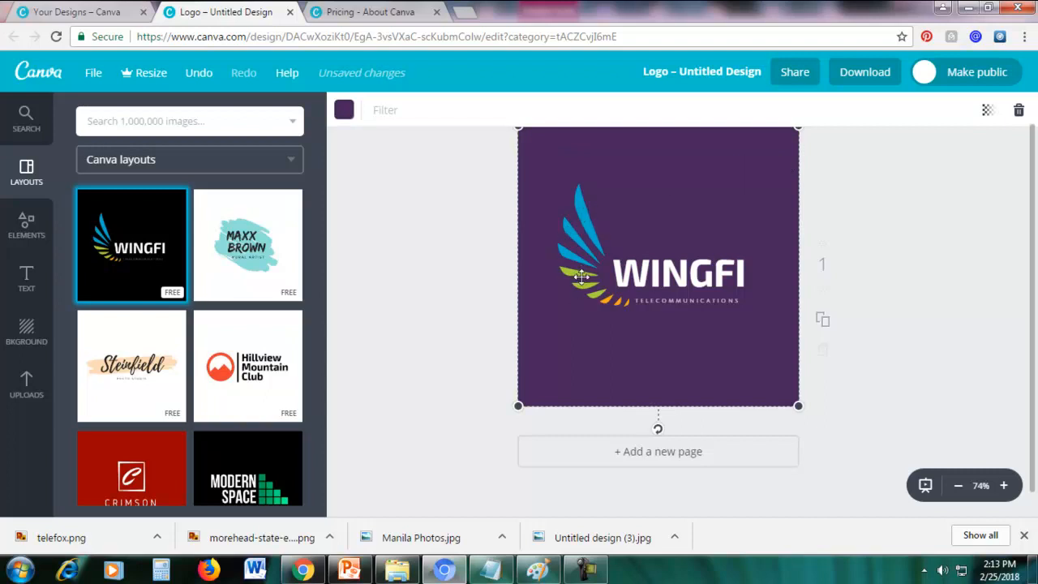
# Recolour the green feathers of the wing graphic with the default palette's yellow.
pyautogui.click(574, 236)
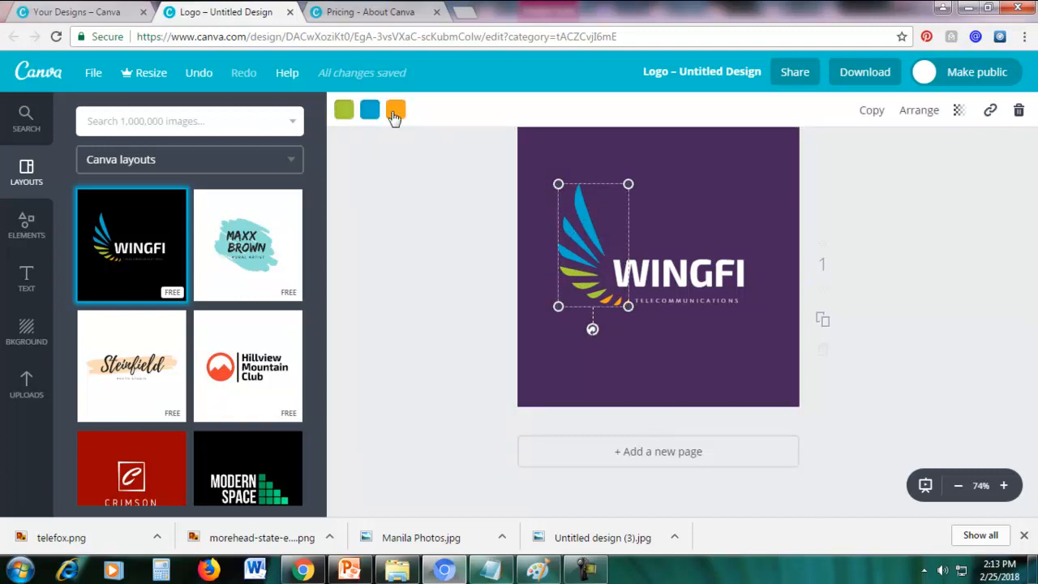
pyautogui.click(343, 113)
pyautogui.click(478, 275)
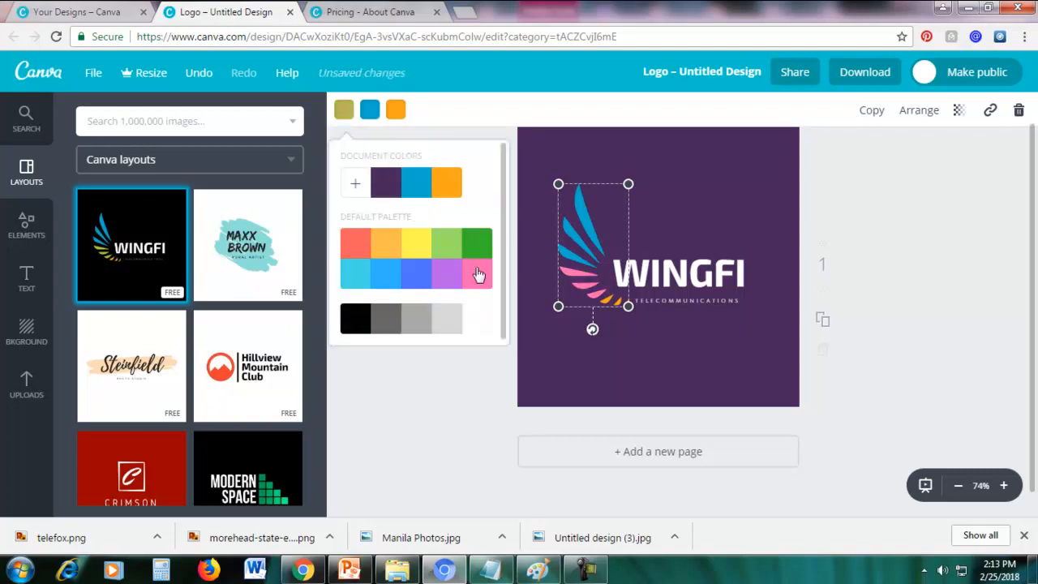
pyautogui.click(416, 242)
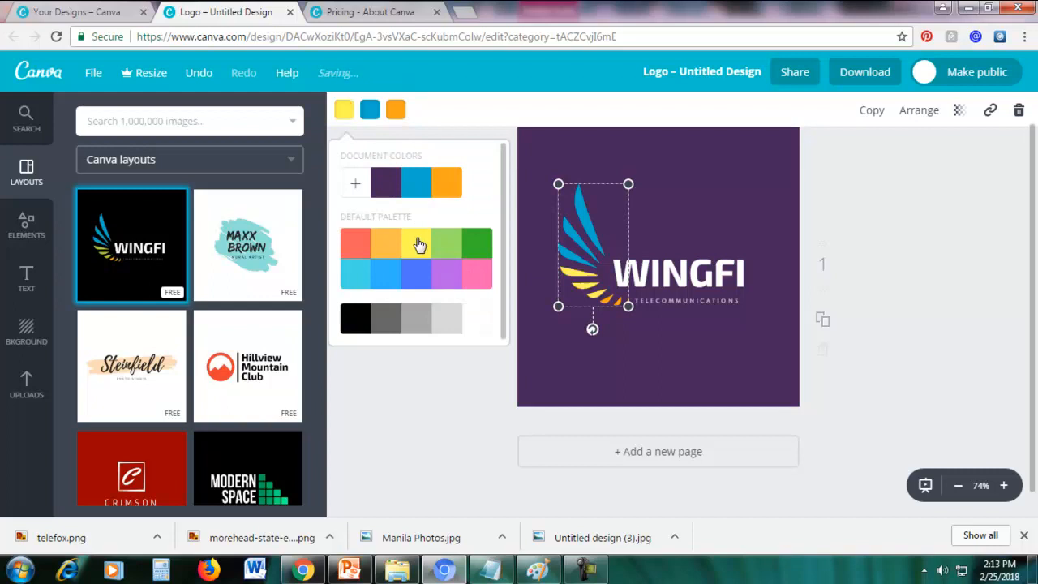
pyautogui.click(460, 117)
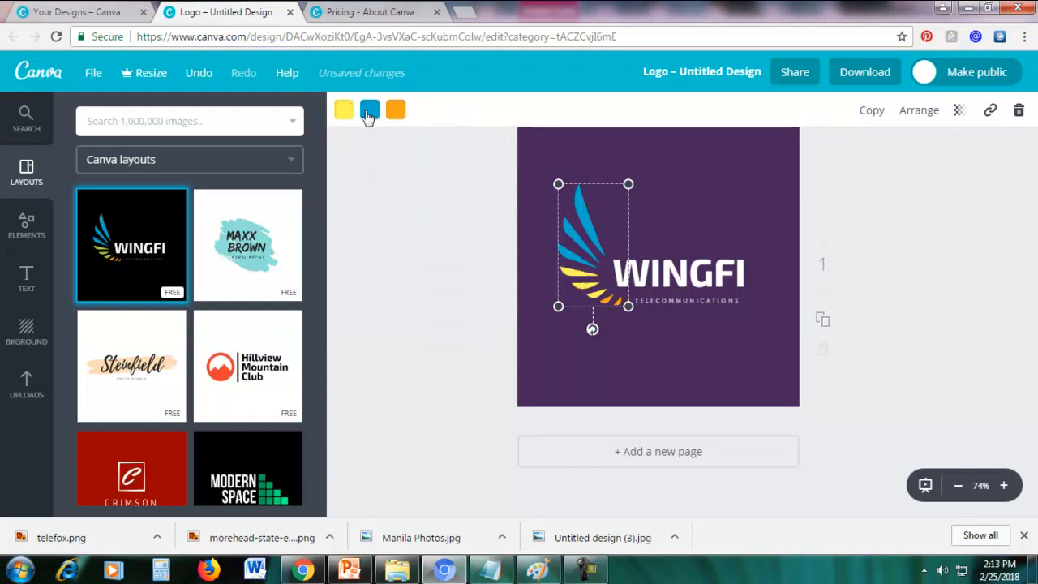
# Recolour the wing graphic's blue feathers coral red and its orange feathers light turquoise blue.
pyautogui.click(369, 112)
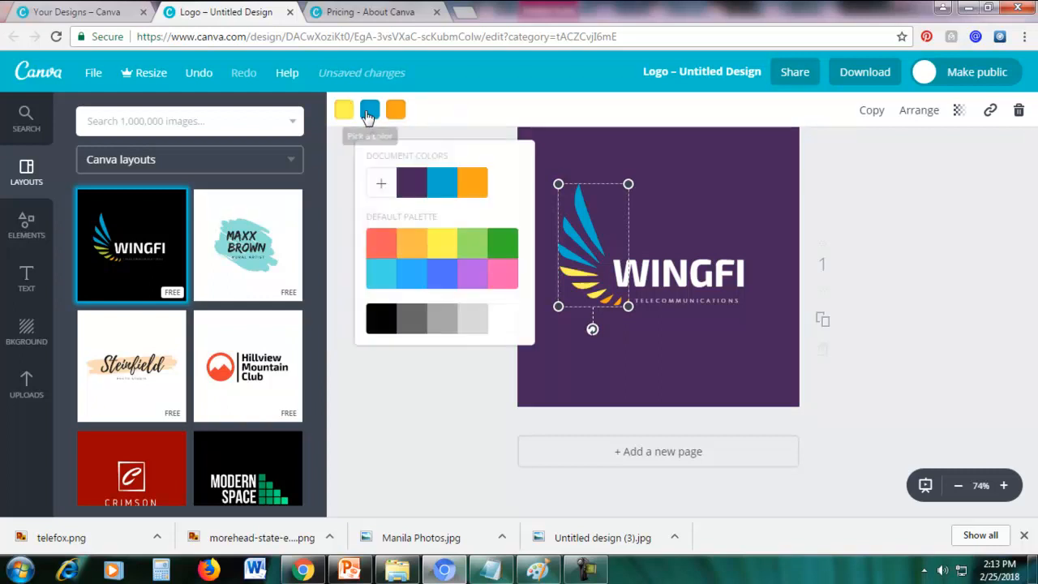
pyautogui.click(386, 250)
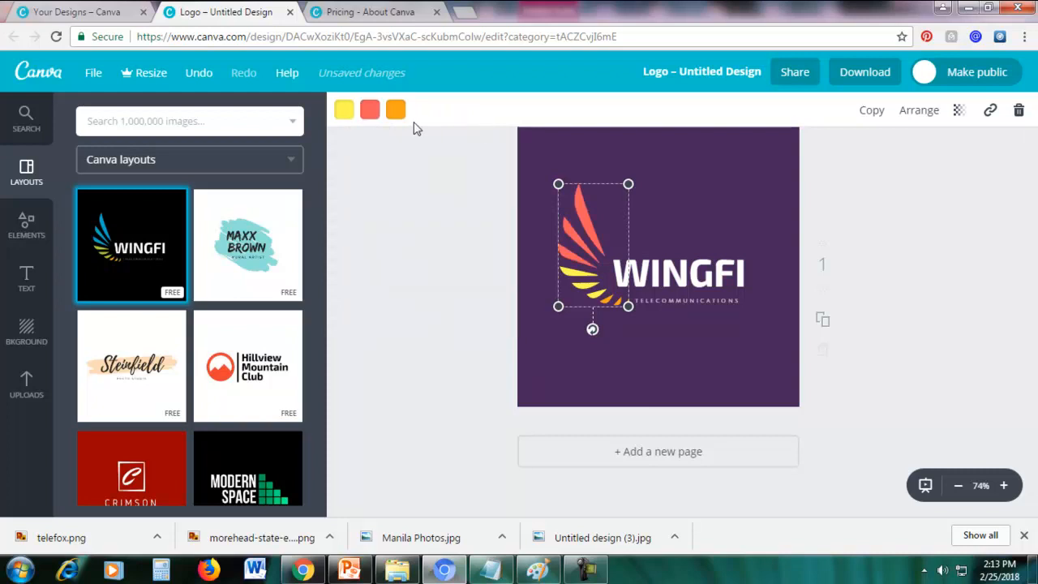
pyautogui.click(397, 110)
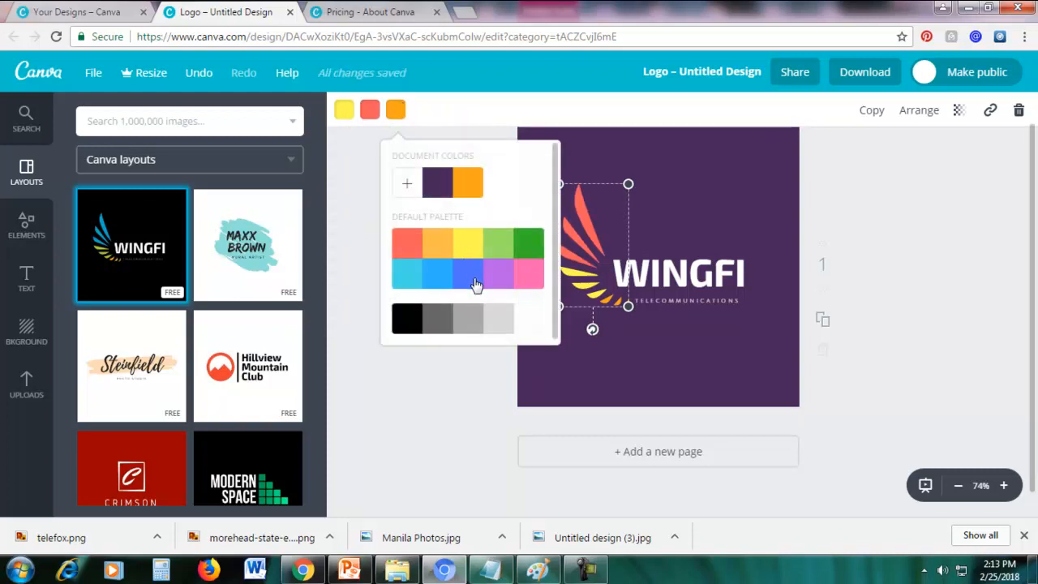
pyautogui.click(410, 280)
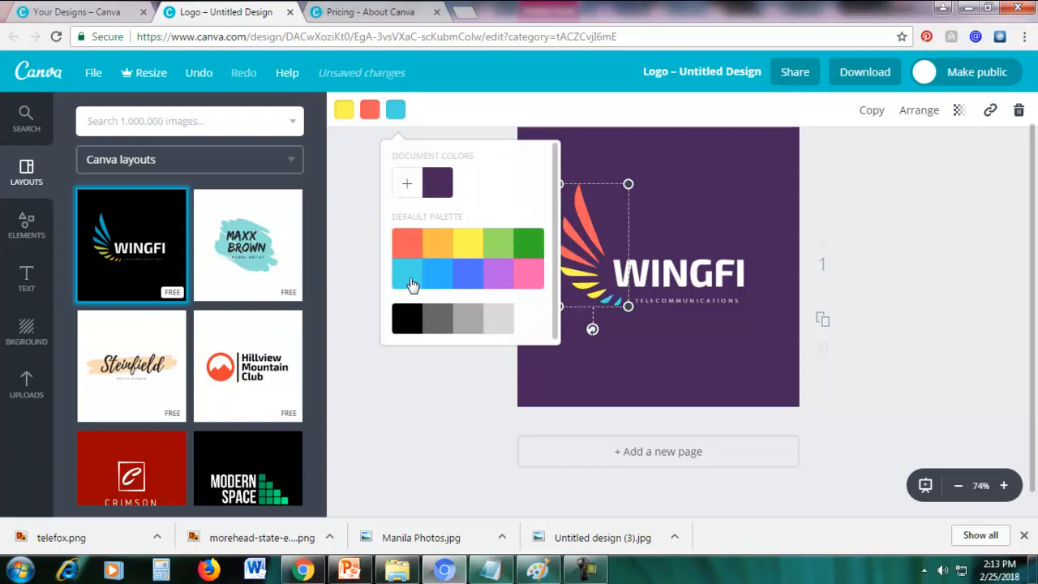
pyautogui.click(724, 171)
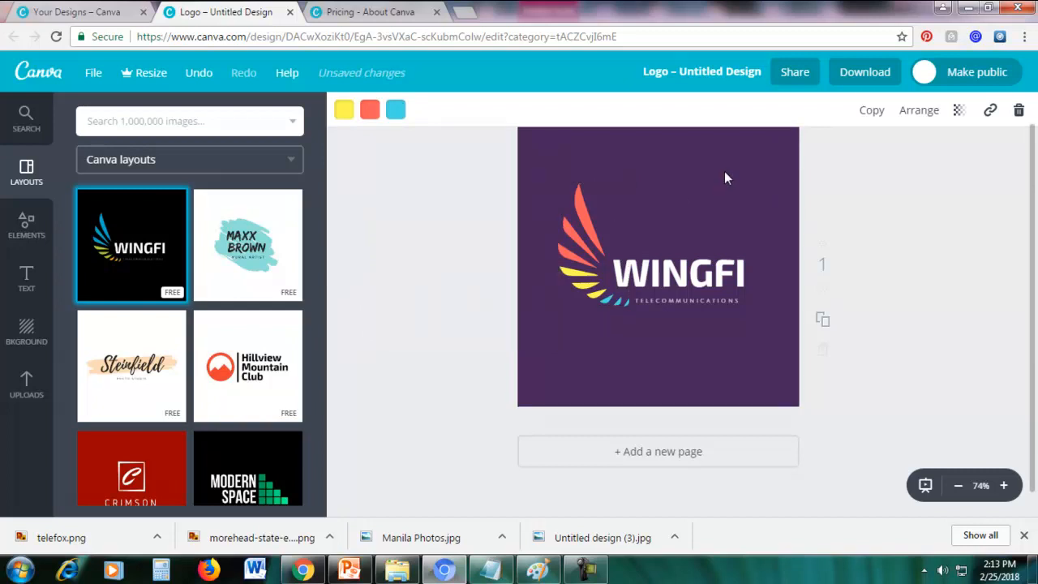
# Replace the WINGFI heading text with TELCO.
pyautogui.doubleClick(720, 275)
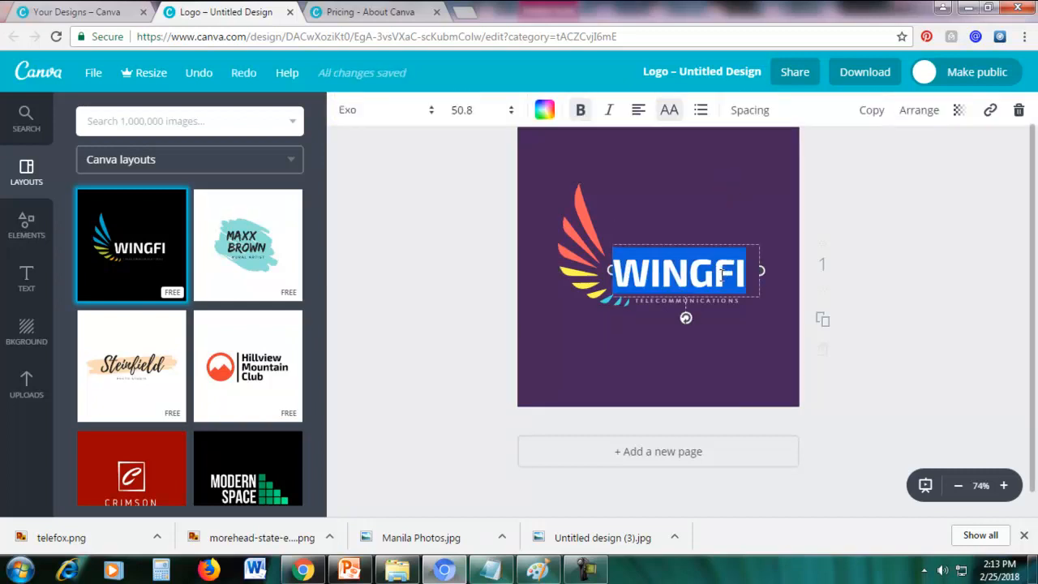
pyautogui.write('TELCO')
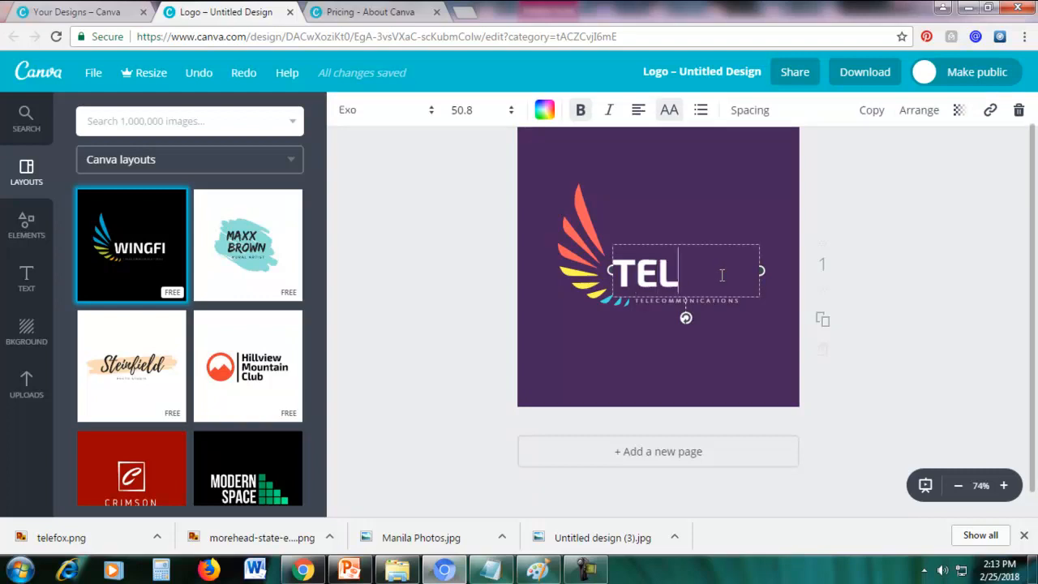
pyautogui.click(708, 201)
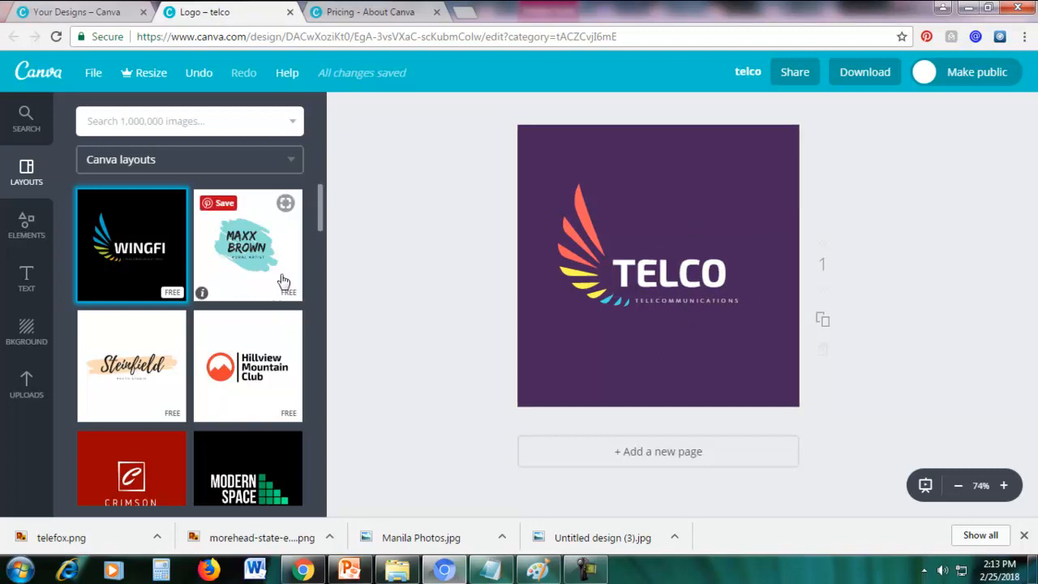
# Find the Lightbulb Productions layout and apply it, replacing the existing page content.
pyautogui.scroll(-10, 296, 278)
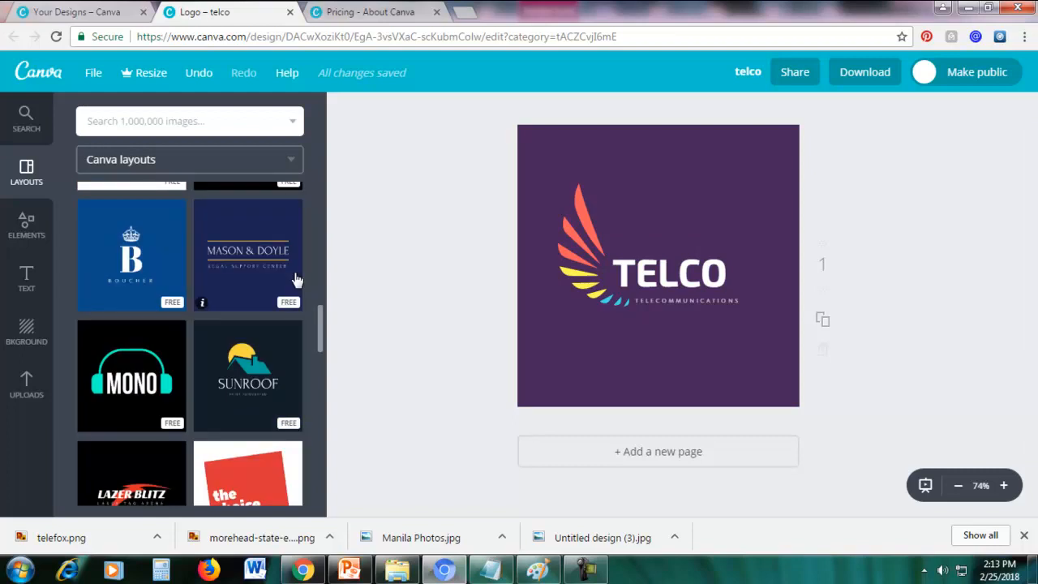
pyautogui.scroll(-8, 296, 278)
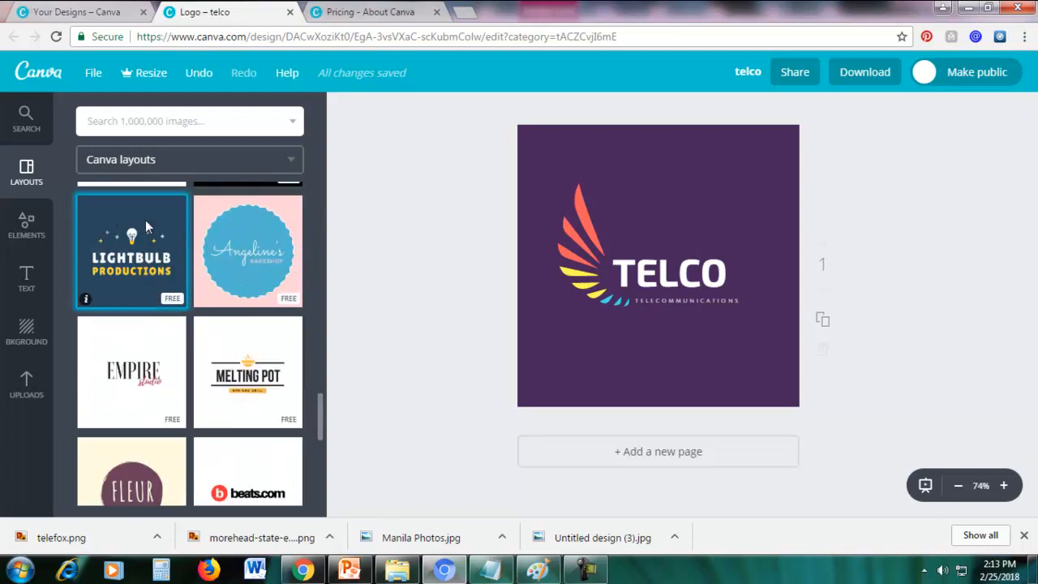
pyautogui.click(144, 229)
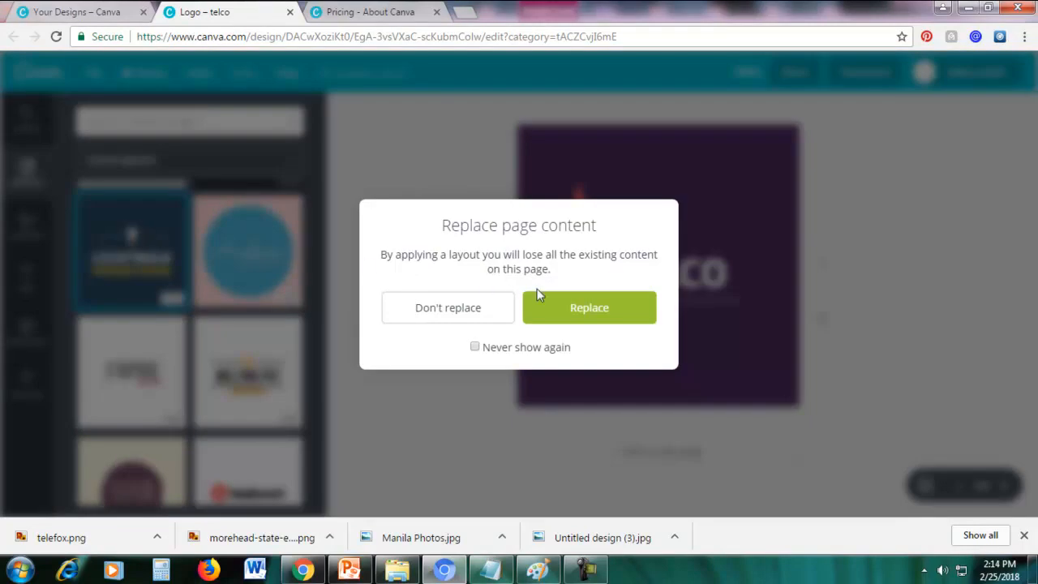
pyautogui.click(563, 306)
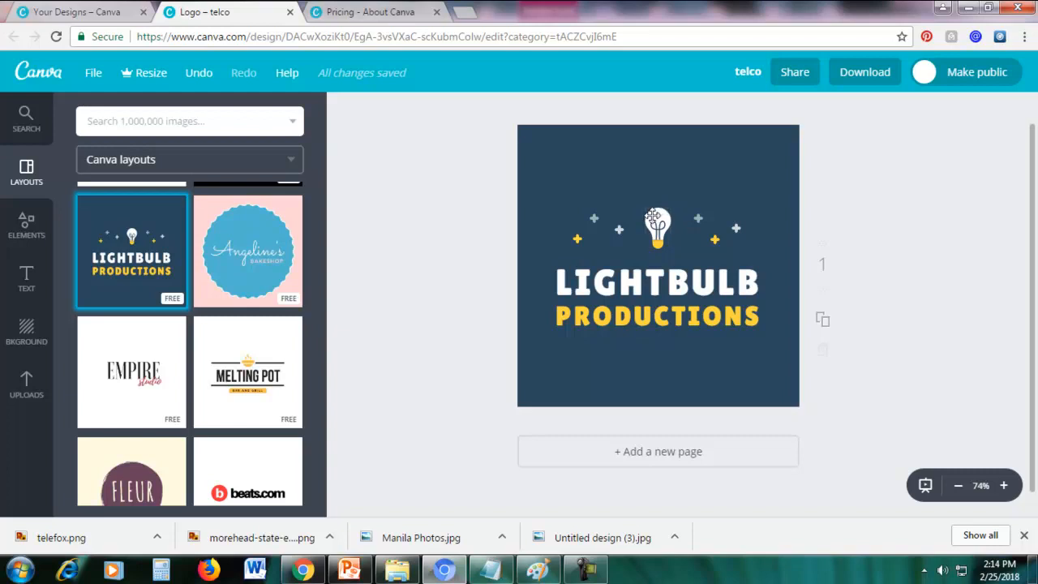
# Enlarge the light bulb graphic above the heading to more than twice its size.
pyautogui.click(653, 216)
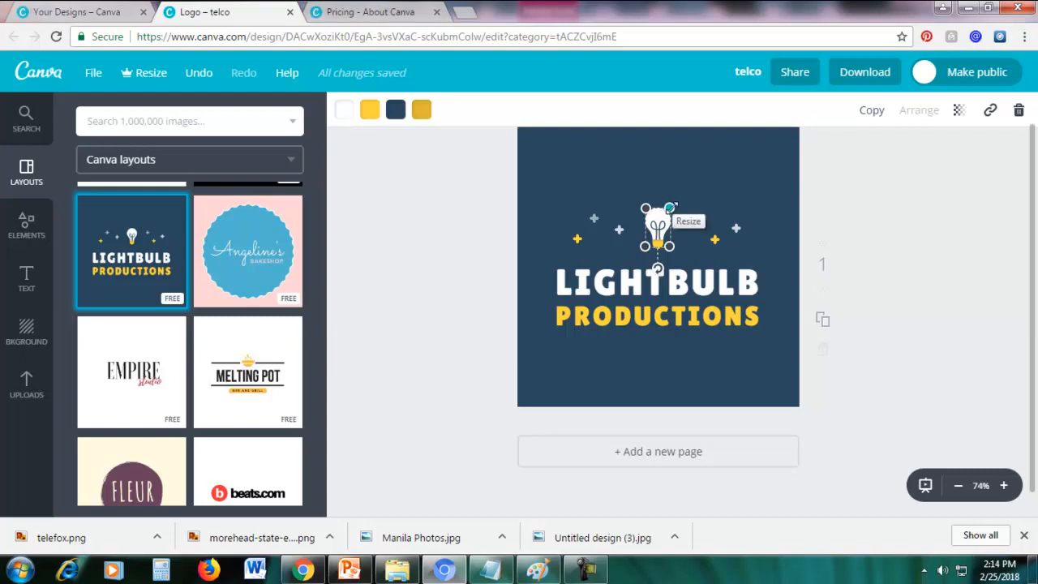
pyautogui.moveTo(669, 209); pyautogui.dragTo(680, 180)
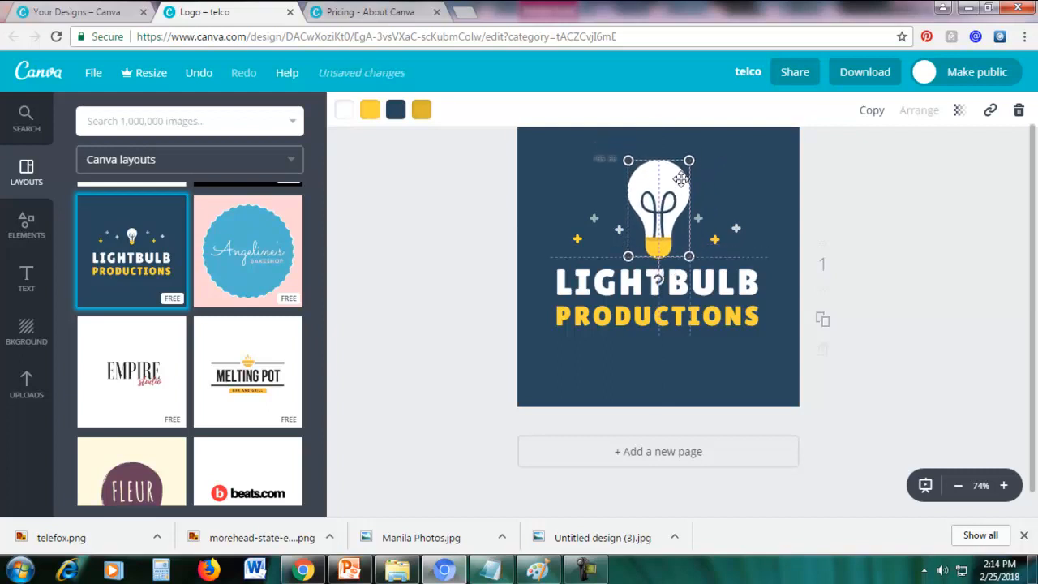
pyautogui.click(742, 172)
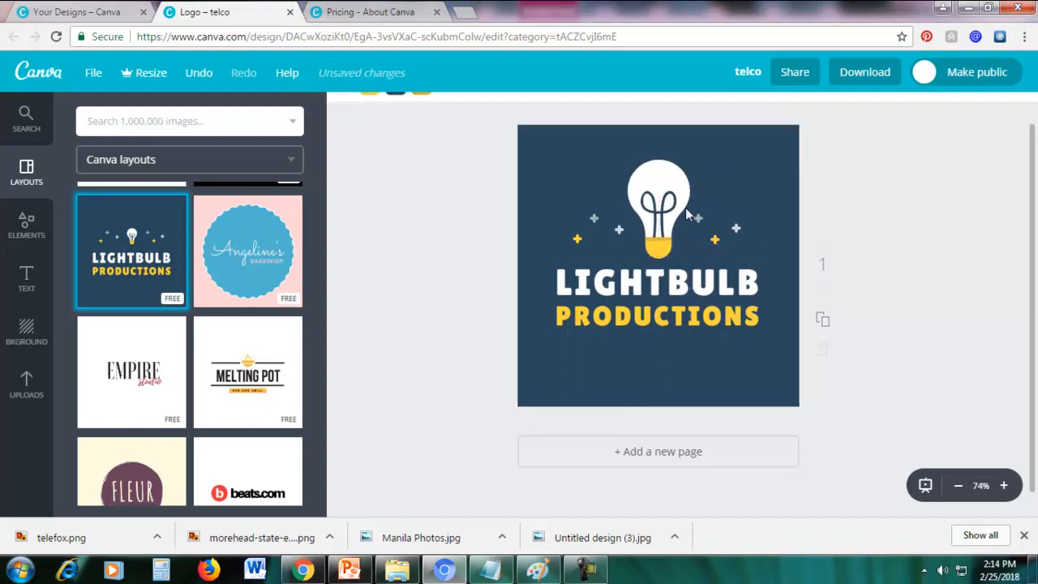
# Enlarge the yellow plus sign and the upper grey plus sign on the left of the bulb.
pyautogui.click(577, 236)
pyautogui.moveTo(572, 242); pyautogui.dragTo(558, 257)
pyautogui.click(575, 193)
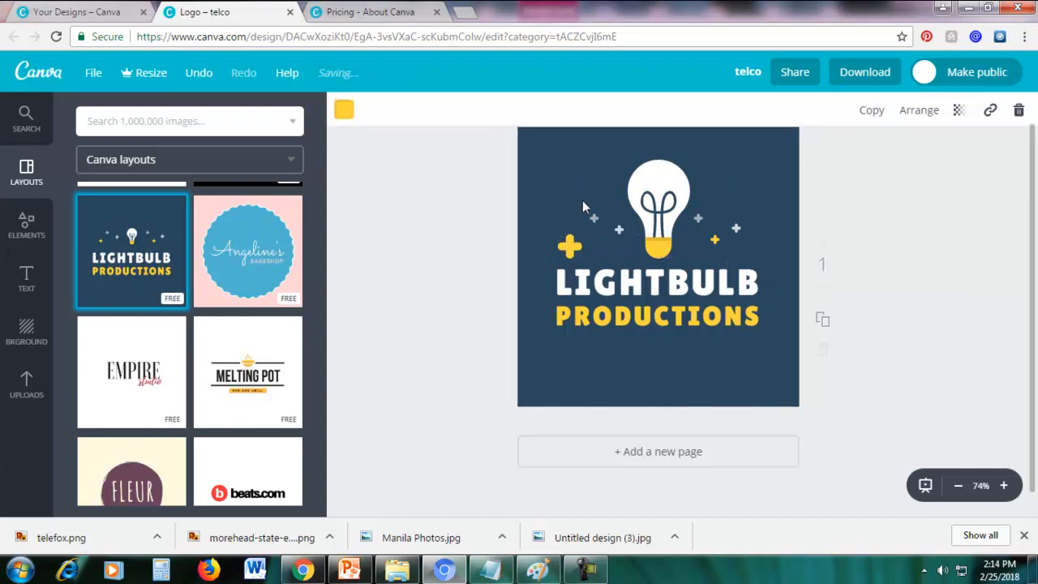
pyautogui.click(594, 217)
pyautogui.moveTo(600, 211); pyautogui.dragTo(610, 202)
# Enlarge the white, yellow and grey plus signs on the right of the bulb.
pyautogui.click(736, 228)
pyautogui.moveTo(746, 221); pyautogui.dragTo(754, 214)
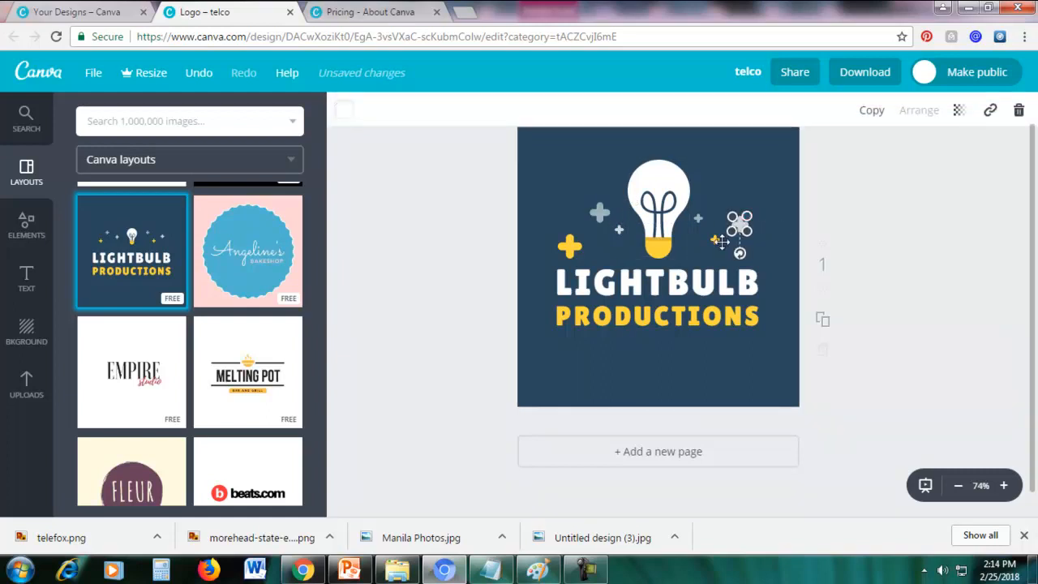
pyautogui.click(778, 241)
pyautogui.click(715, 236)
pyautogui.moveTo(708, 245); pyautogui.dragTo(703, 252)
pyautogui.click(733, 198)
pyautogui.click(697, 220)
pyautogui.moveTo(705, 210); pyautogui.dragTo(711, 203)
pyautogui.click(757, 179)
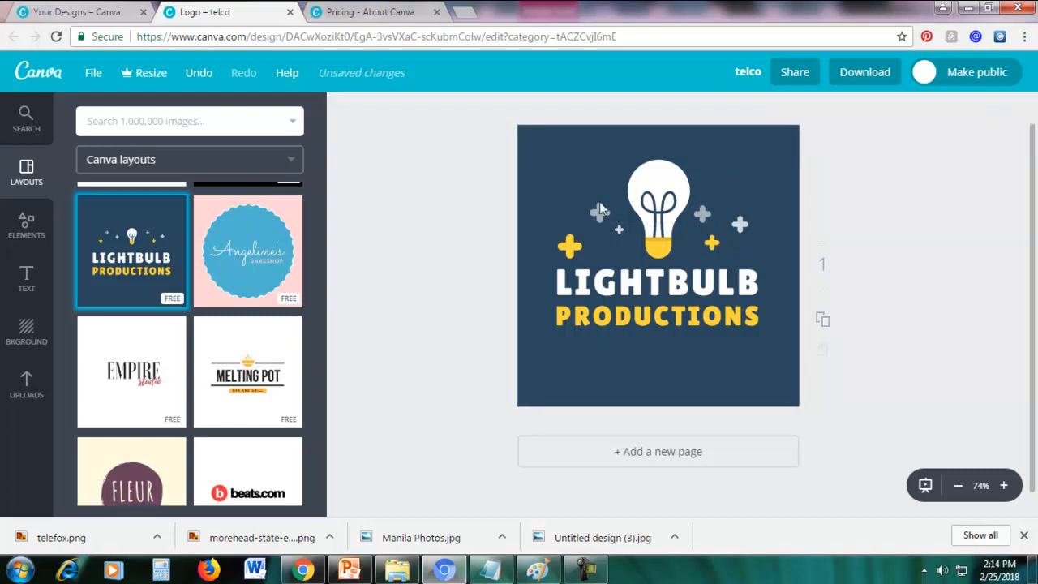
# Recolour the grey plus sign on the upper left of the light bulb to pink.
pyautogui.click(599, 210)
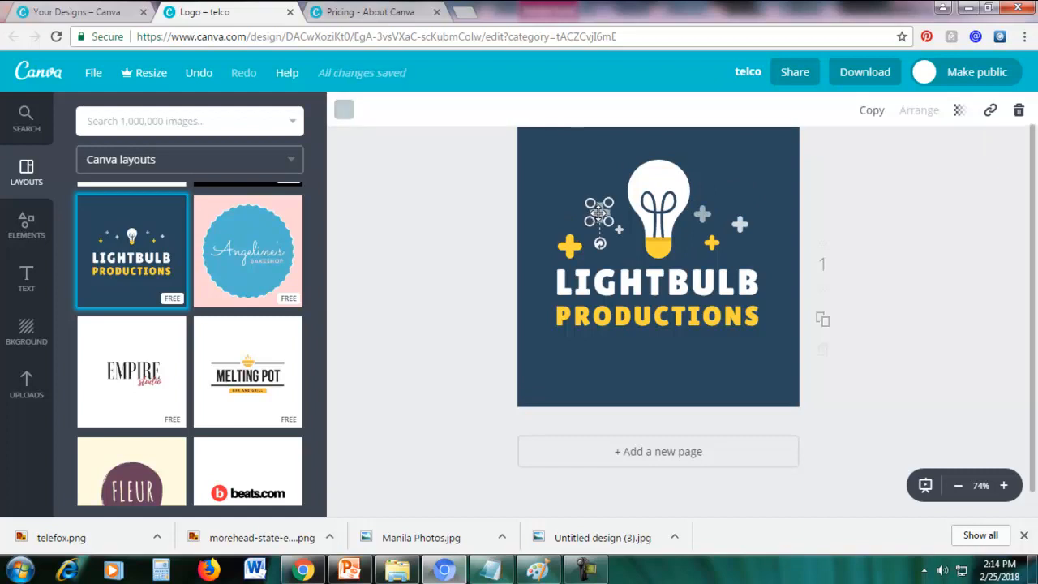
pyautogui.click(344, 113)
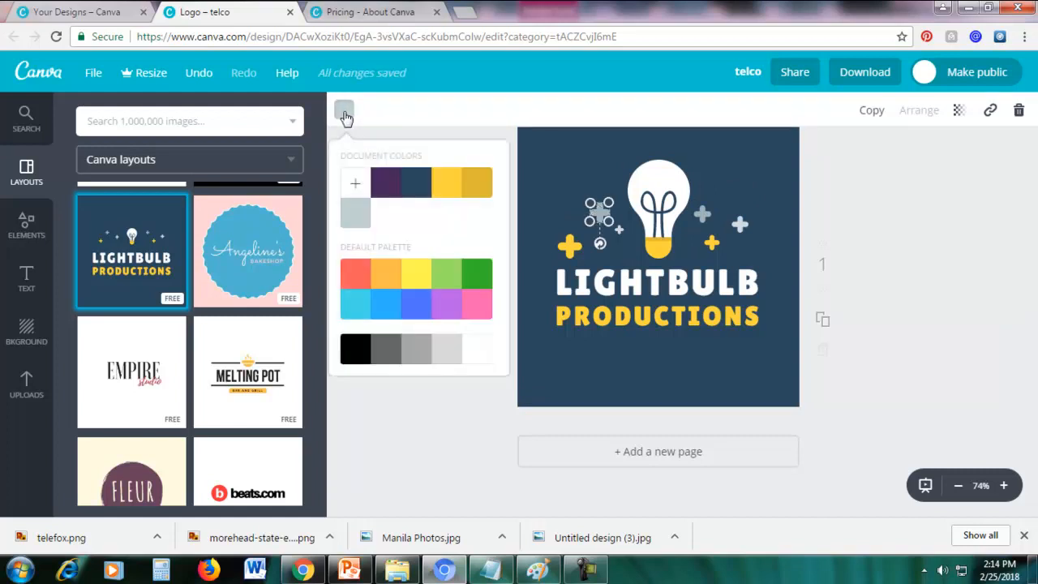
pyautogui.click(478, 305)
pyautogui.click(573, 165)
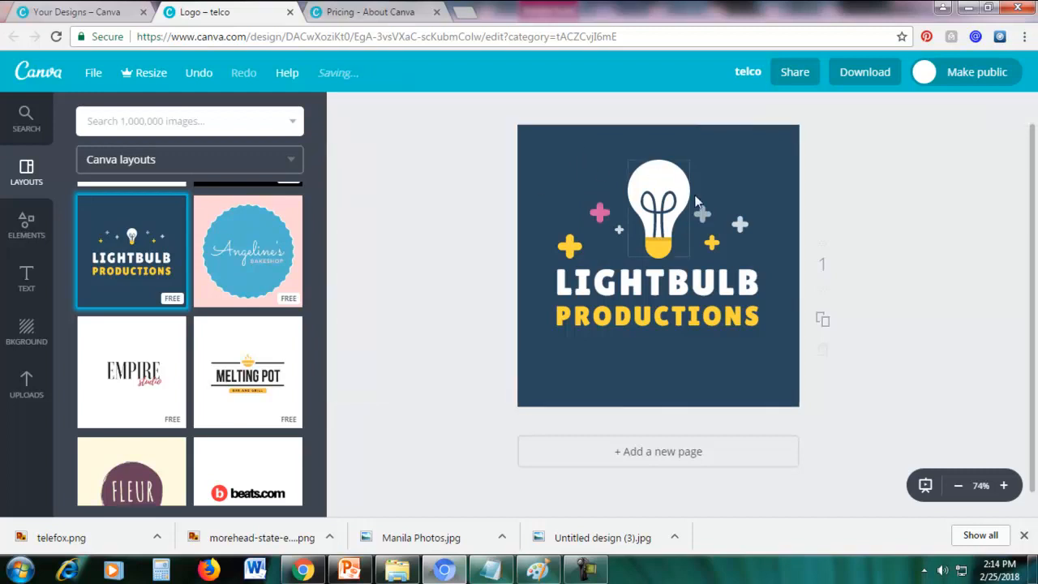
# Recolour the grey plus sign just right of the light bulb to light green.
pyautogui.click(690, 209)
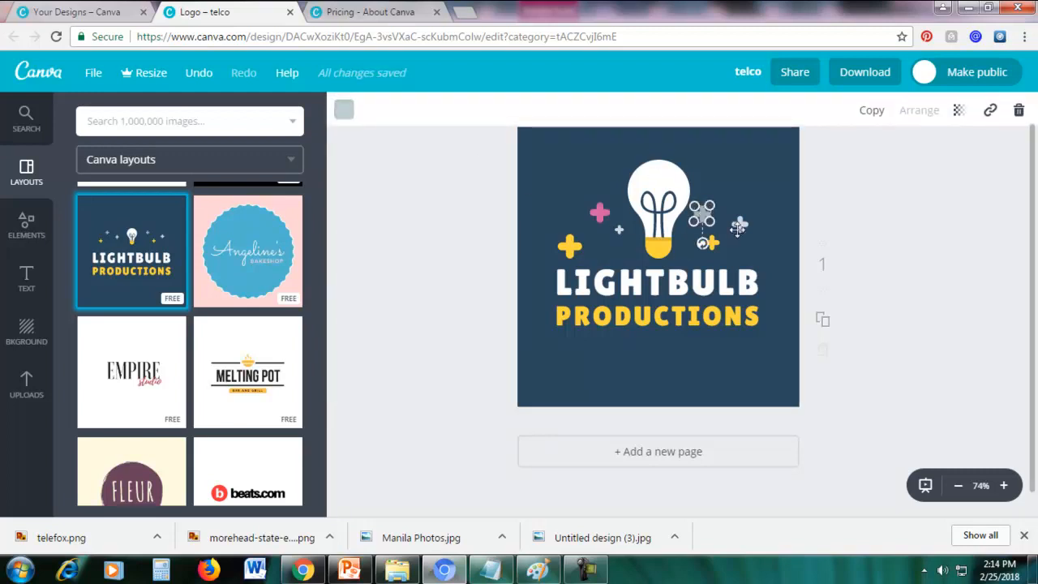
pyautogui.click(345, 112)
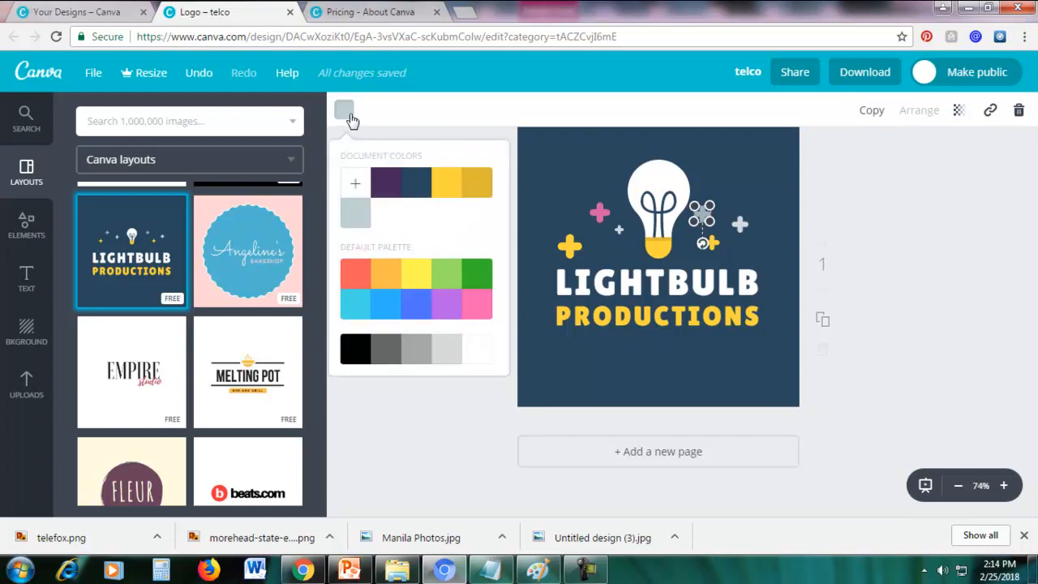
pyautogui.click(450, 278)
pyautogui.click(867, 208)
pyautogui.click(820, 189)
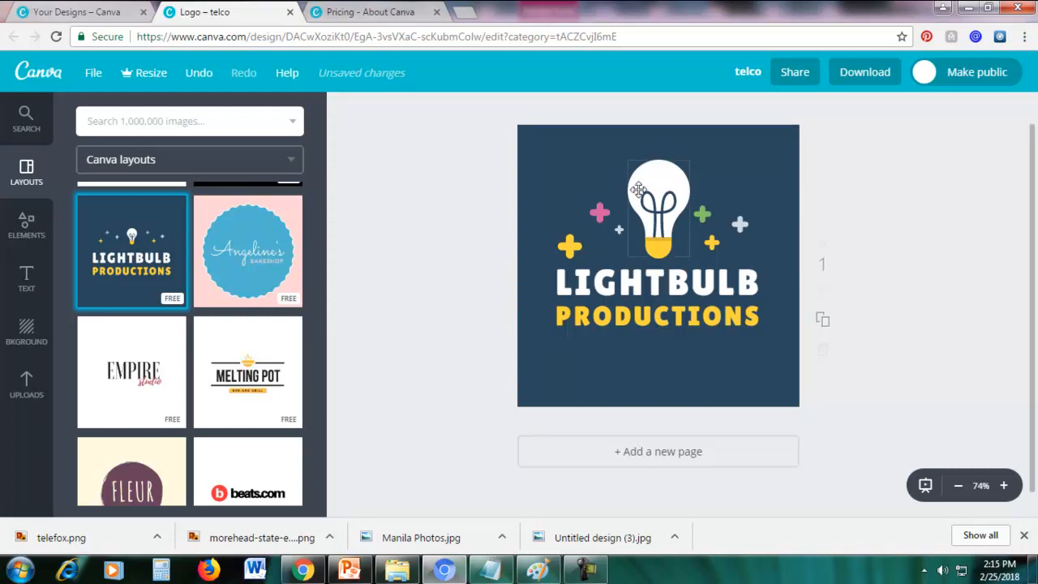
# Move the pink plus sign to the logo's upper left, the large yellow one to the upper right, and the green one below the pink.
pyautogui.moveTo(599, 211); pyautogui.dragTo(560, 159)
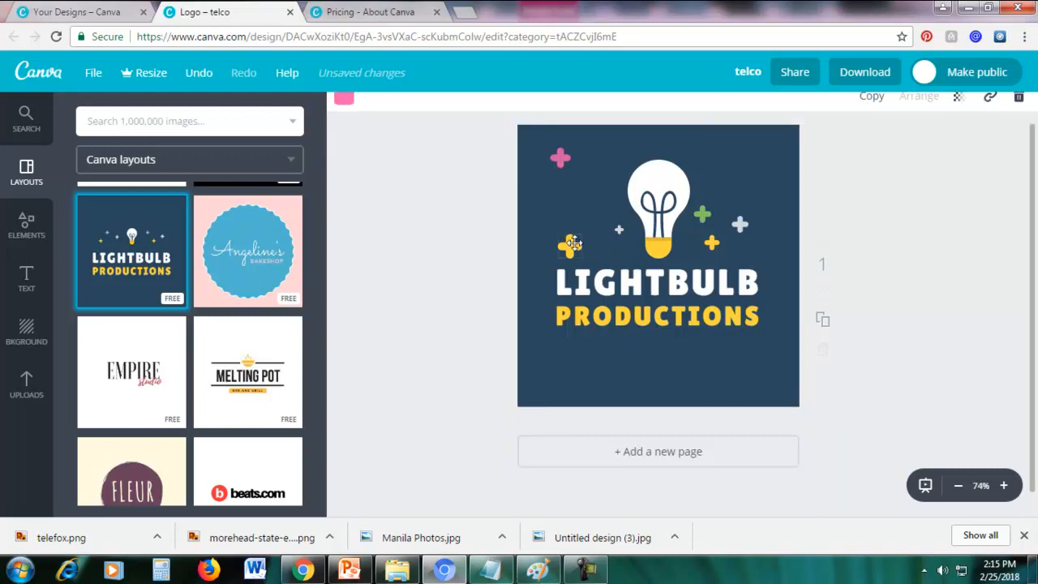
pyautogui.moveTo(571, 235); pyautogui.dragTo(757, 160)
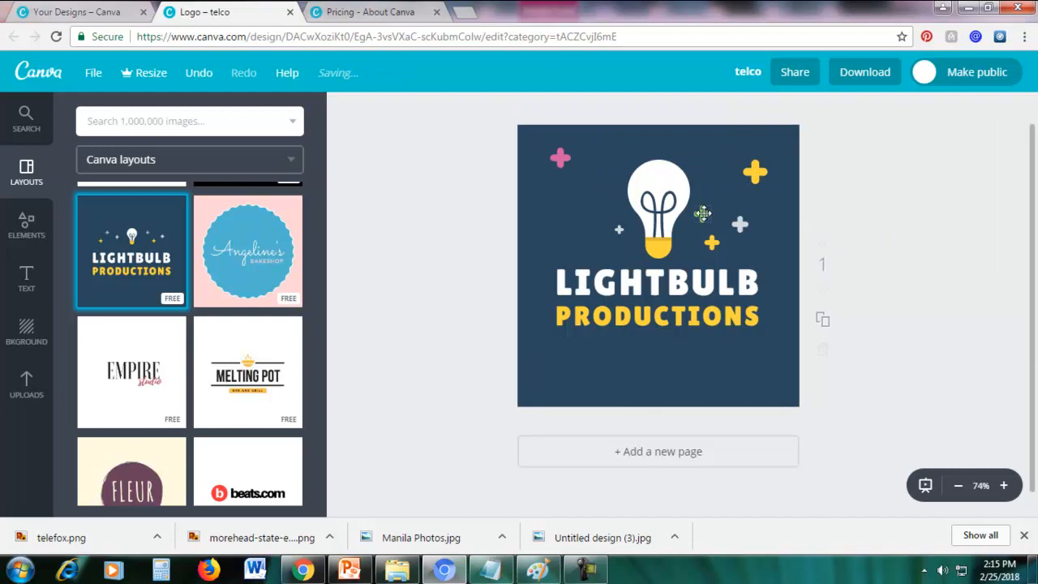
pyautogui.click(702, 214)
pyautogui.moveTo(702, 214); pyautogui.dragTo(561, 217)
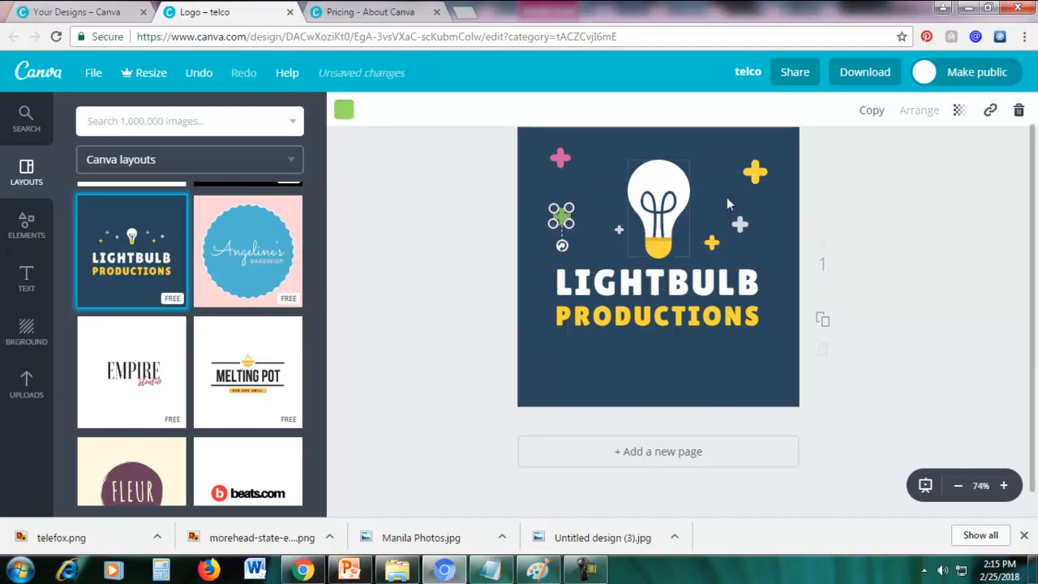
pyautogui.click(898, 206)
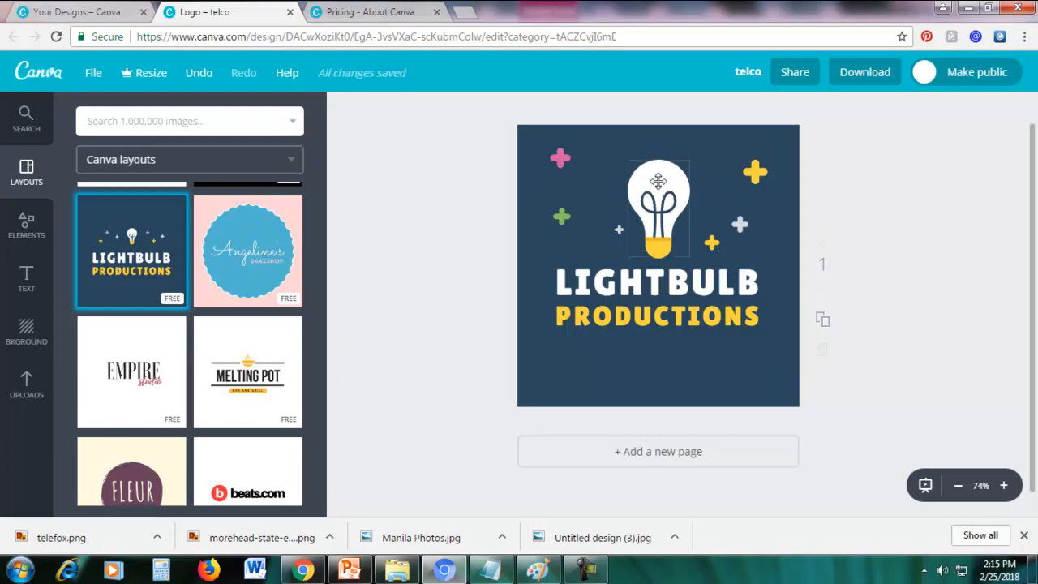
# Change the yellow base of the light bulb graphic to pink.
pyautogui.click(658, 181)
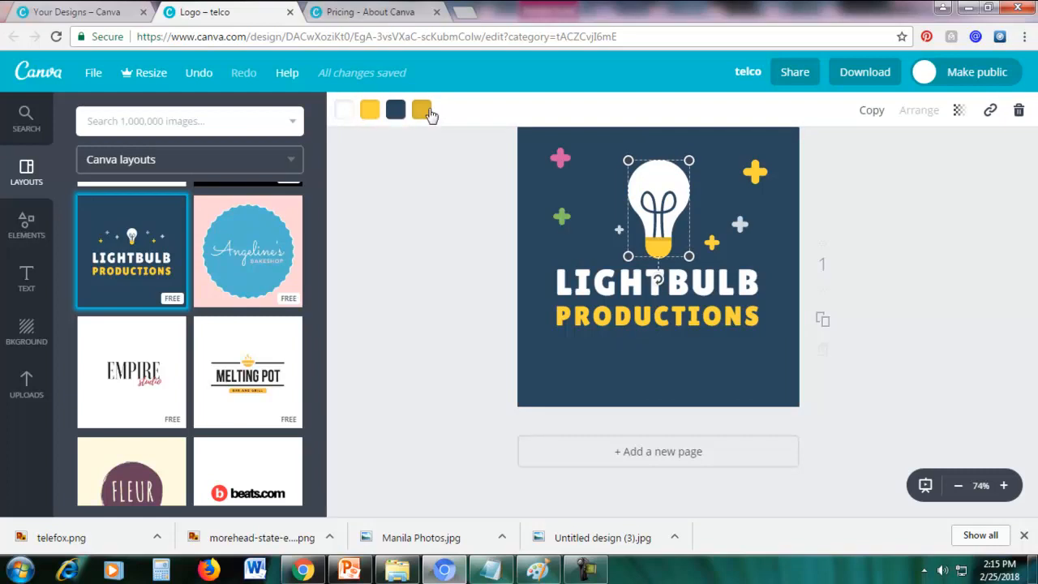
pyautogui.click(370, 111)
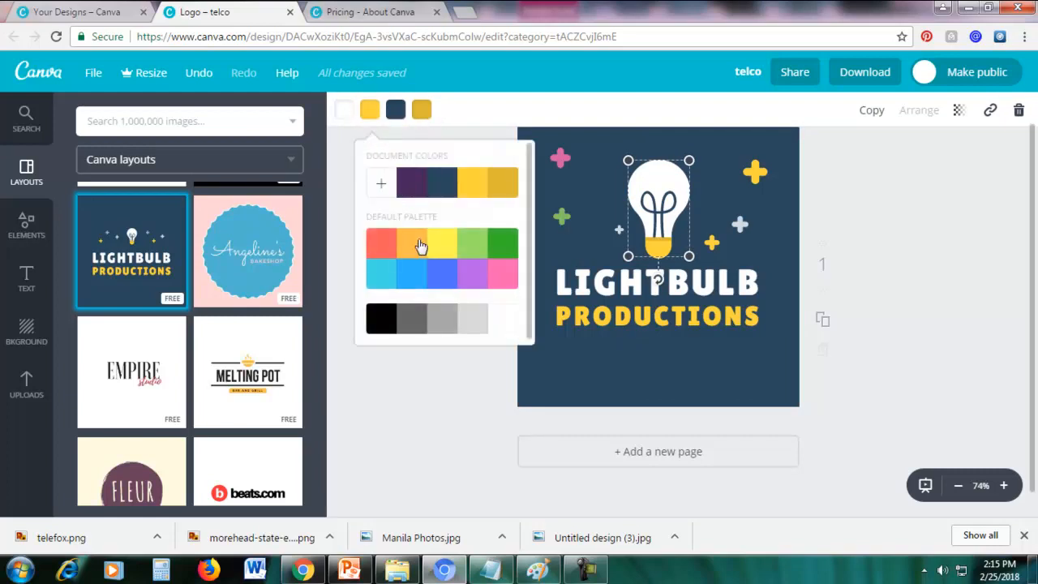
pyautogui.click(473, 278)
pyautogui.click(501, 277)
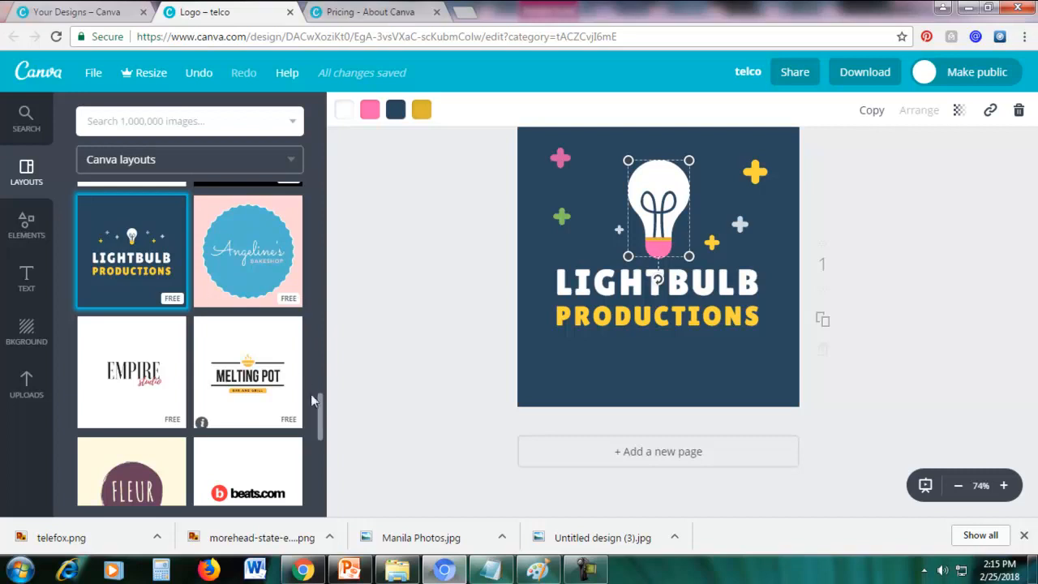
# Find the Hillview Mountain Club layout and apply it in place of the light bulb design.
pyautogui.moveTo(321, 419); pyautogui.dragTo(321, 185)
pyautogui.click(271, 335)
pyautogui.click(563, 303)
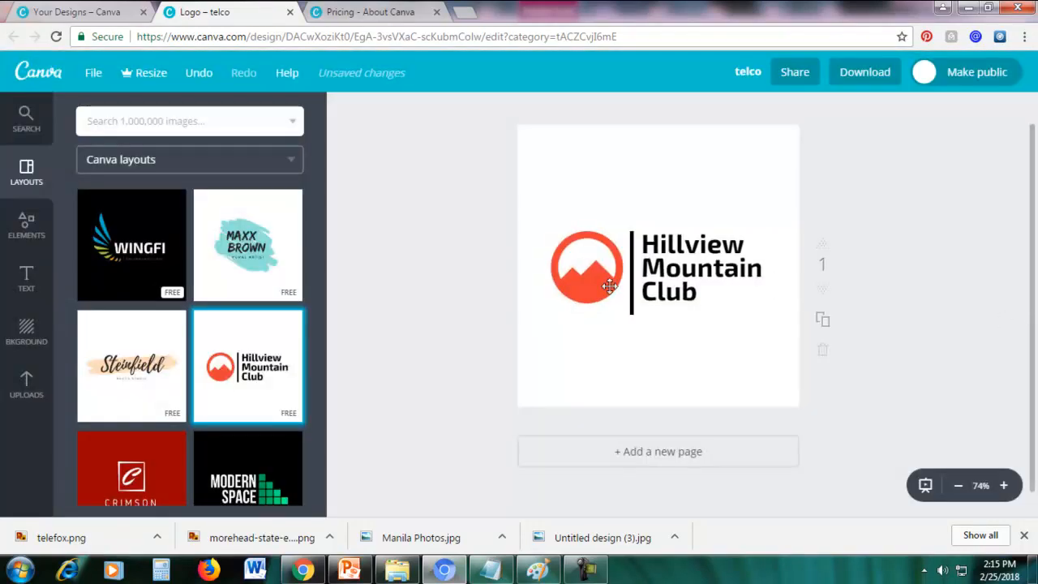
# Recolour the round mountain emblem to the dark purple from the document colours.
pyautogui.click(572, 289)
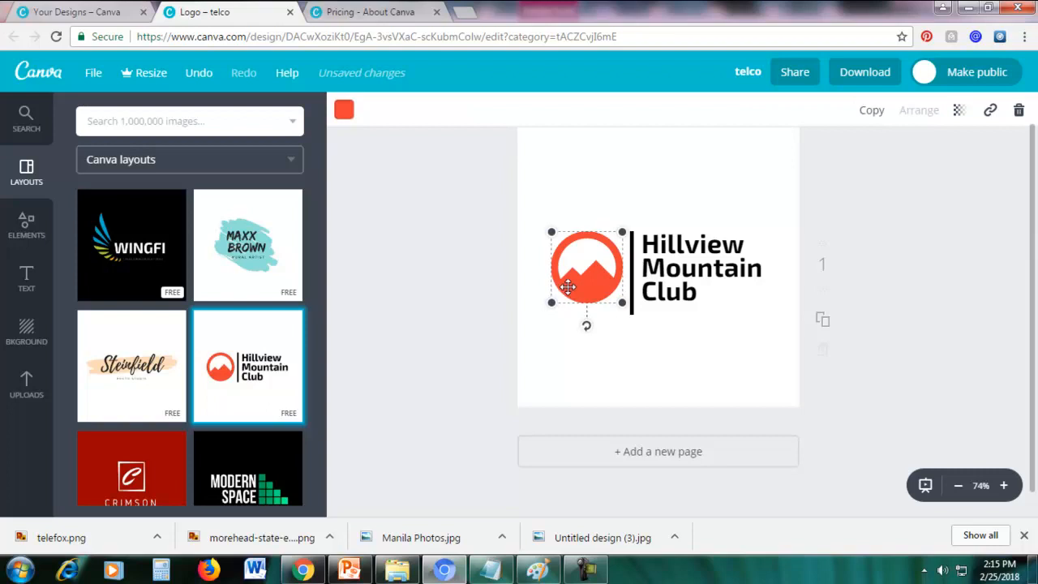
pyautogui.click(343, 112)
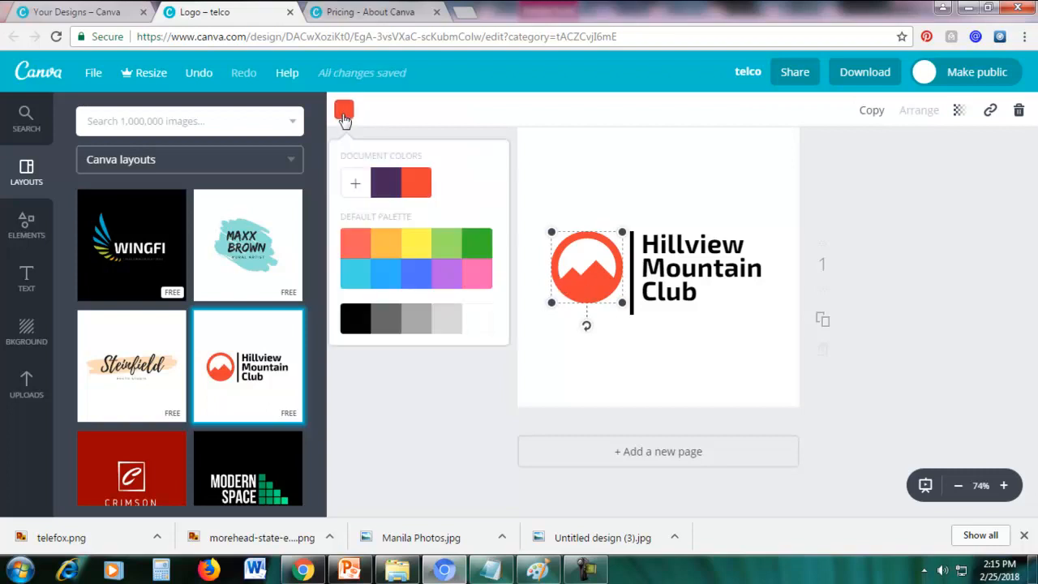
pyautogui.click(386, 182)
pyautogui.click(681, 159)
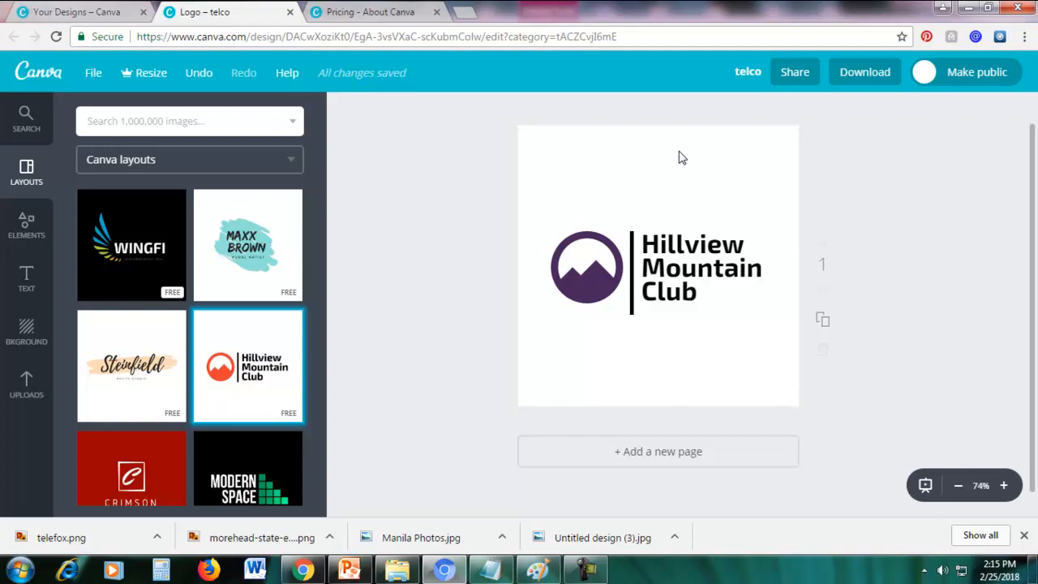
# Delete the round mountain emblem and upload the eagle head image from the computer.
pyautogui.click(583, 278)
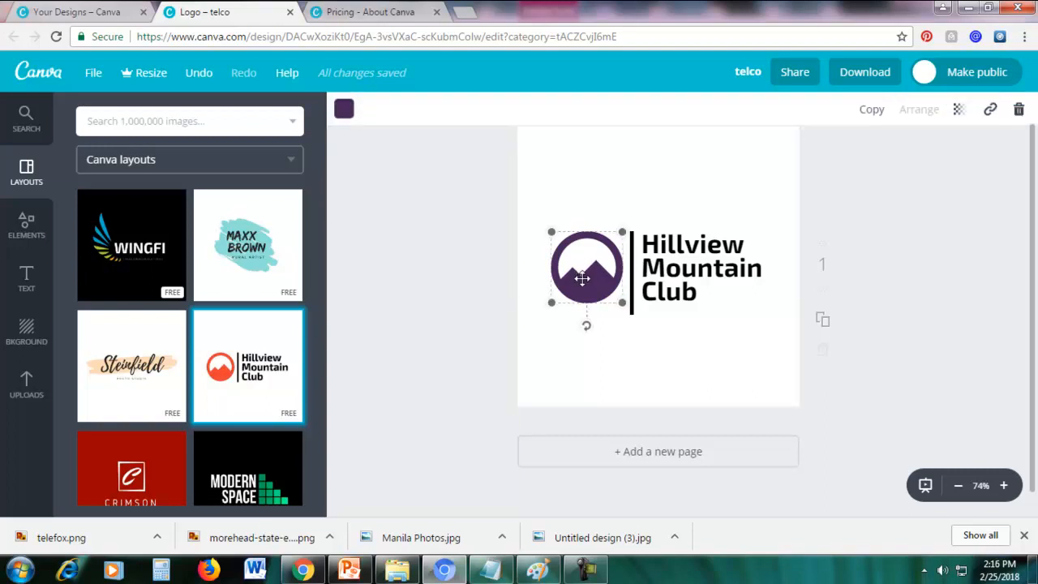
pyautogui.click(1019, 113)
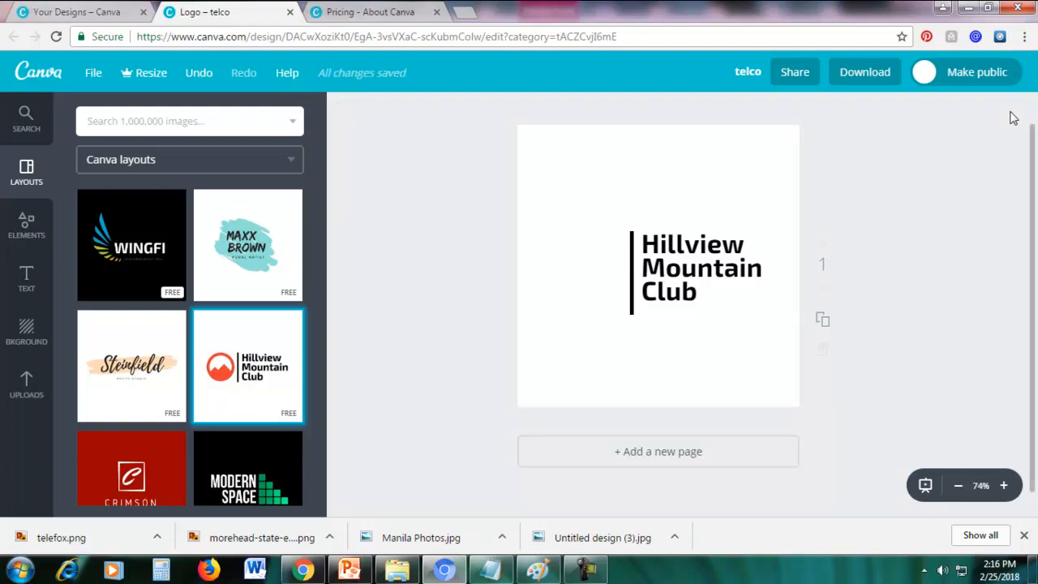
pyautogui.click(27, 387)
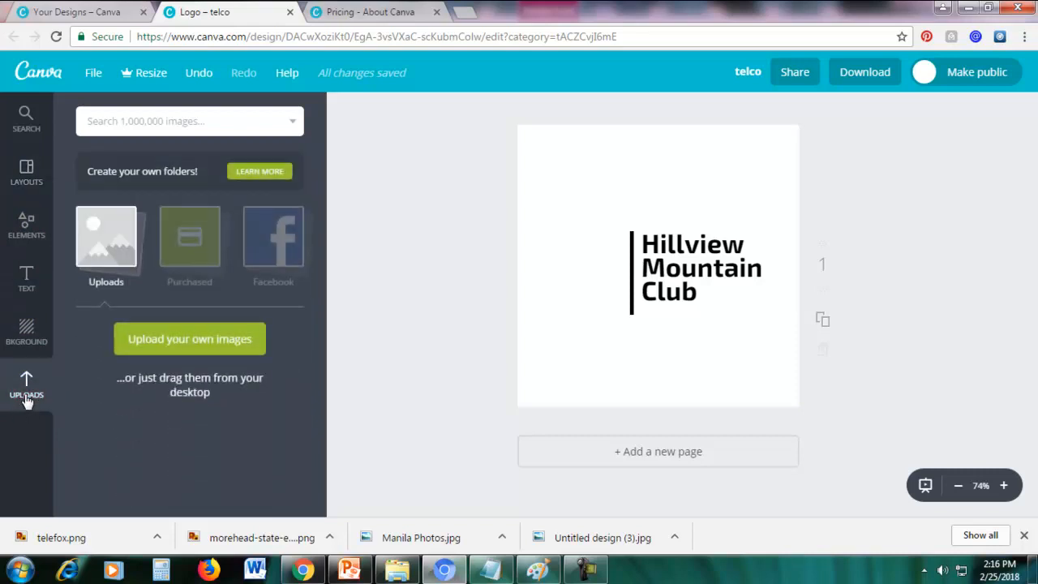
pyautogui.click(189, 347)
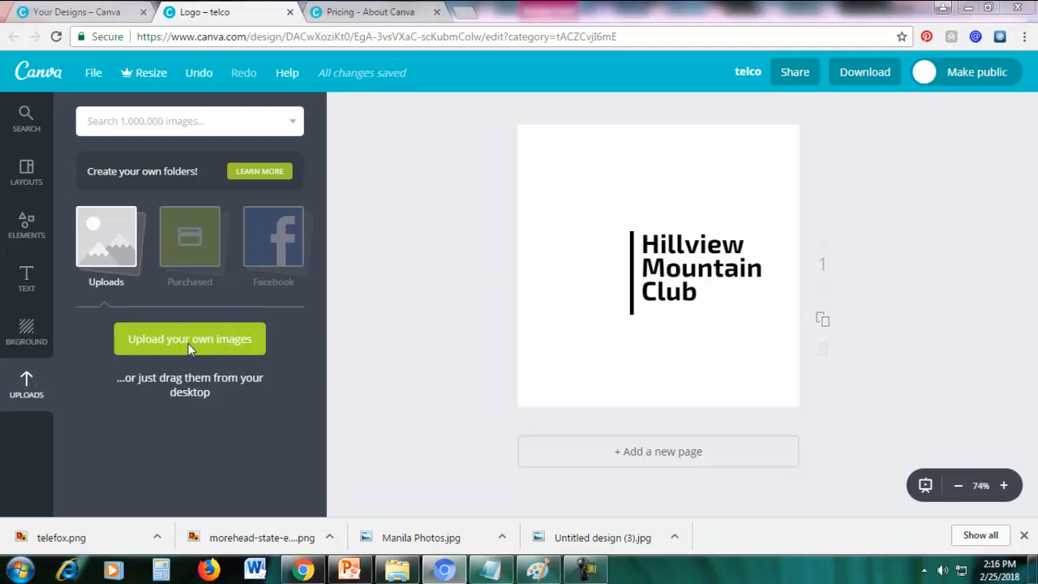
pyautogui.doubleClick(244, 189)
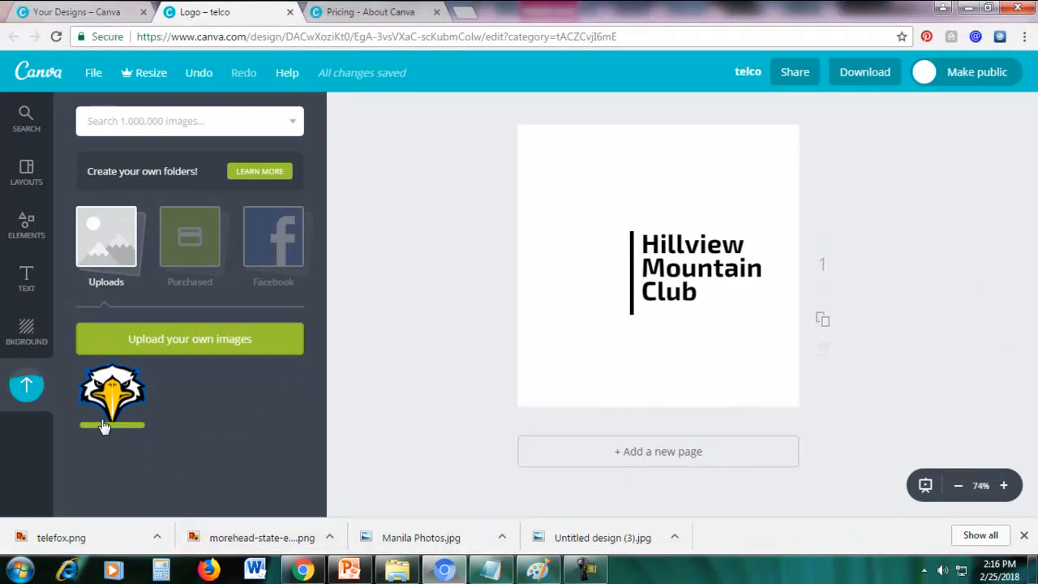
# Add the uploaded eagle head to the page, shrink it and position it left of the vertical bar beside the club name.
pyautogui.moveTo(121, 394); pyautogui.dragTo(636, 270)
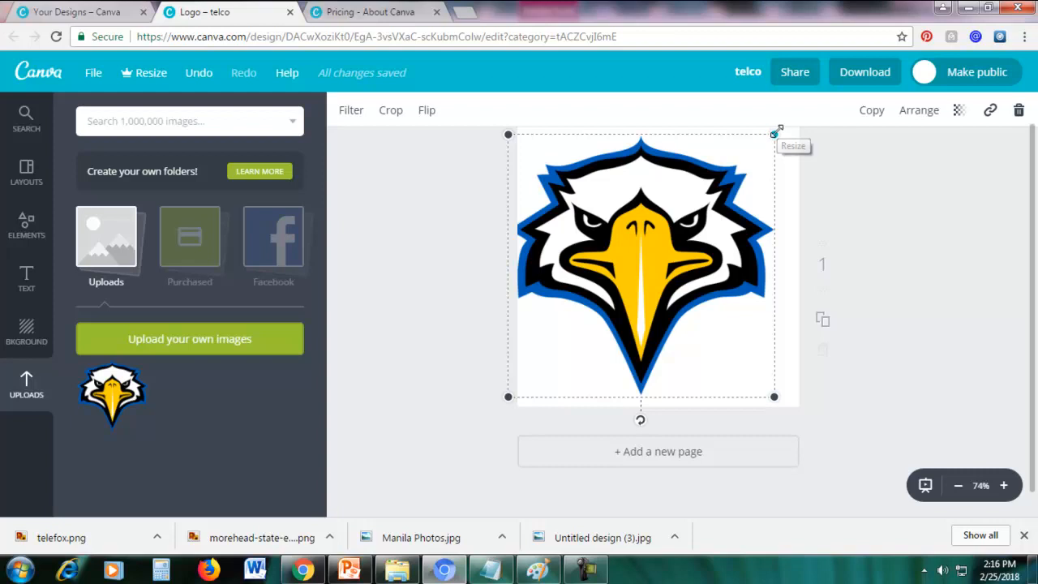
pyautogui.moveTo(775, 134); pyautogui.dragTo(598, 293)
pyautogui.moveTo(565, 329); pyautogui.dragTo(582, 260)
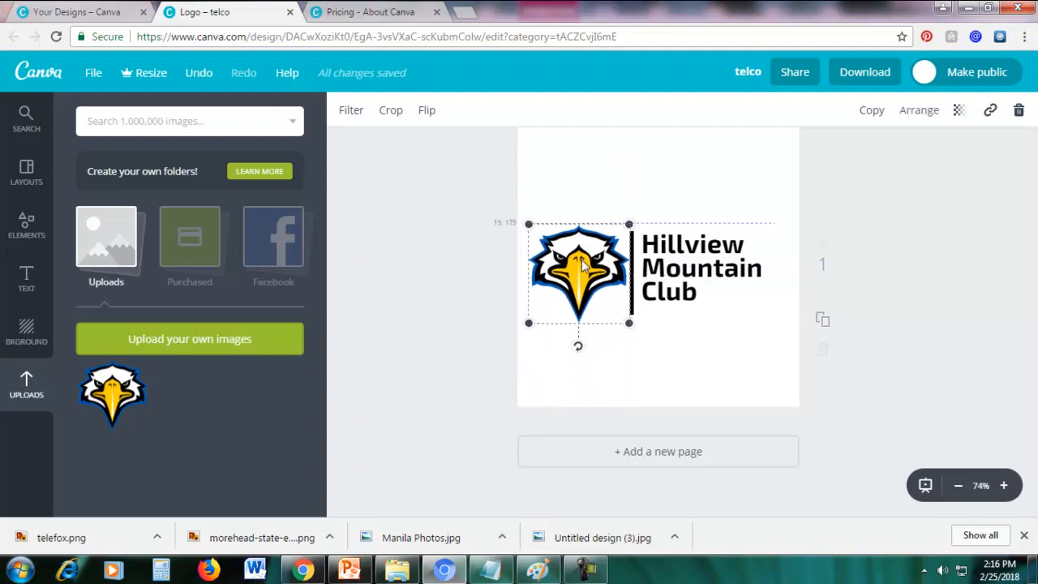
pyautogui.click(693, 173)
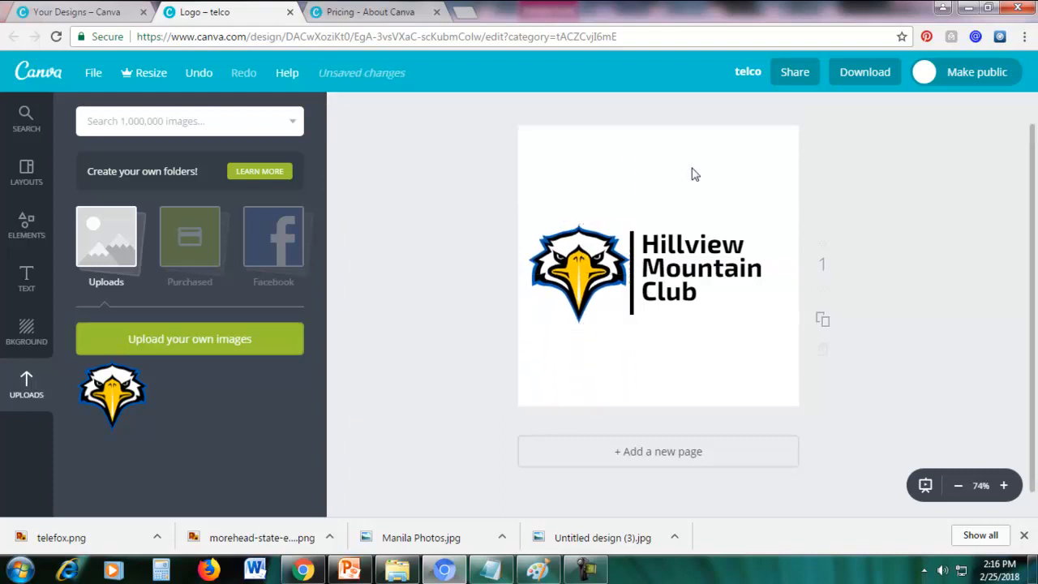
# Try dark purple and pink as the page background colour, and return it to white.
pyautogui.click(692, 169)
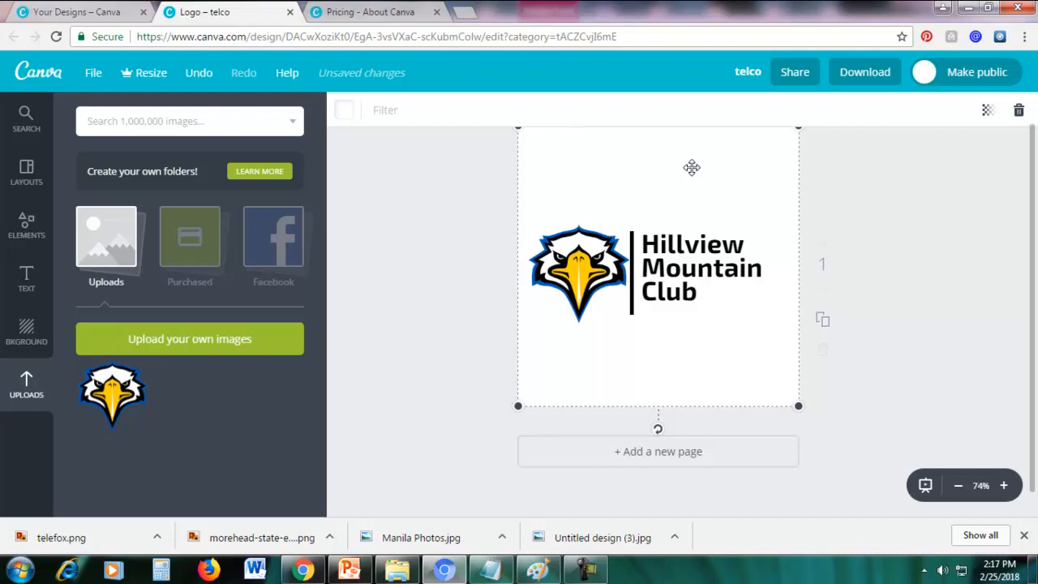
pyautogui.click(345, 112)
pyautogui.click(375, 186)
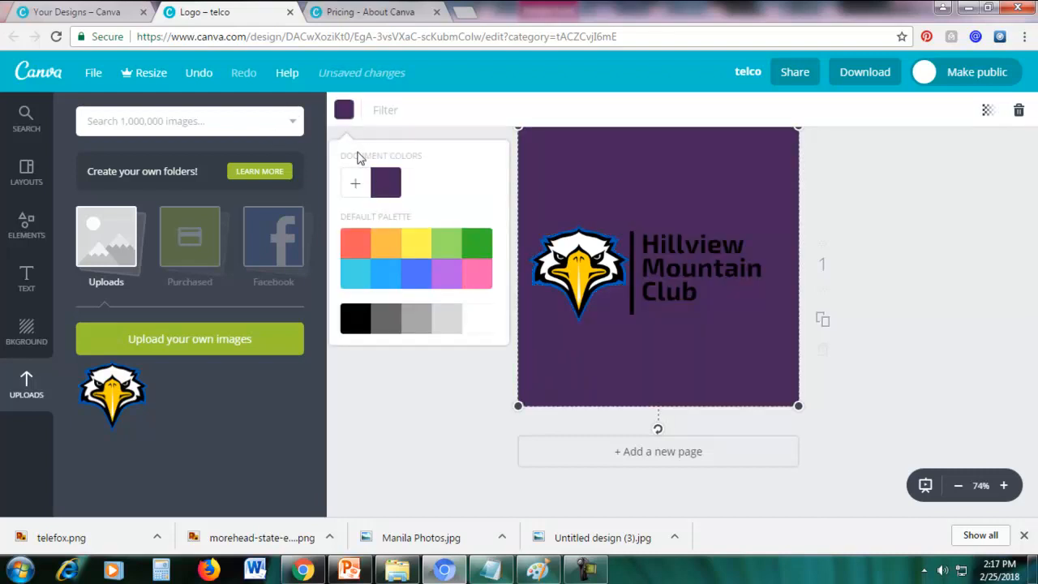
pyautogui.click(477, 277)
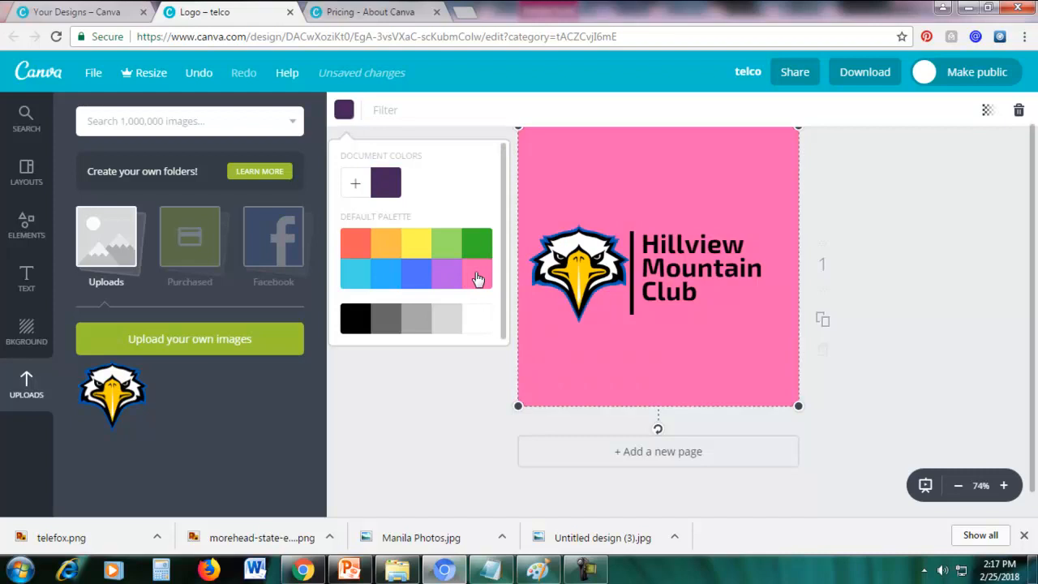
pyautogui.click(477, 319)
pyautogui.click(887, 195)
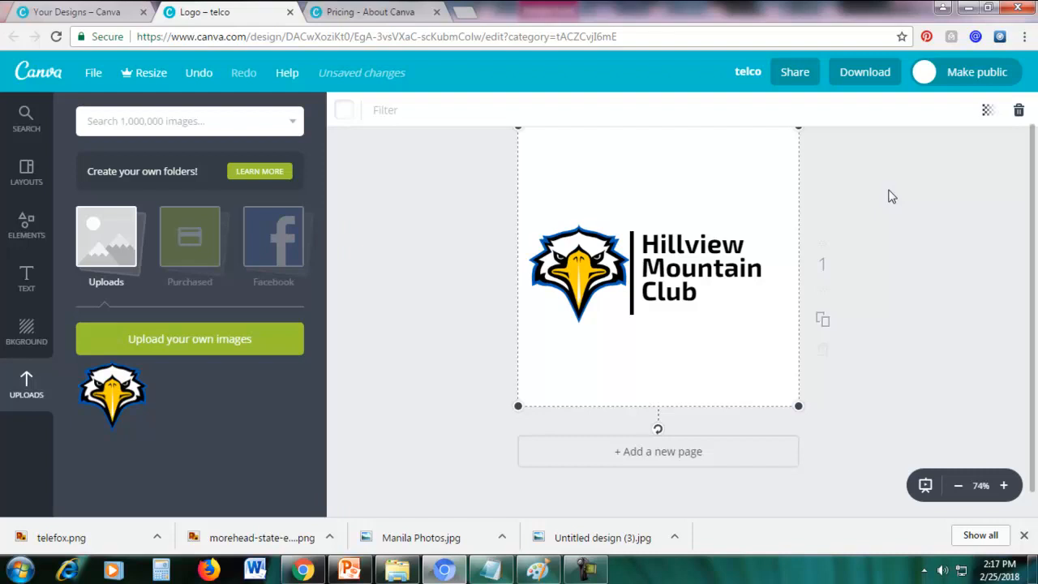
# Review the file types offered for downloading the logo, including PNG, and close the download options.
pyautogui.click(851, 72)
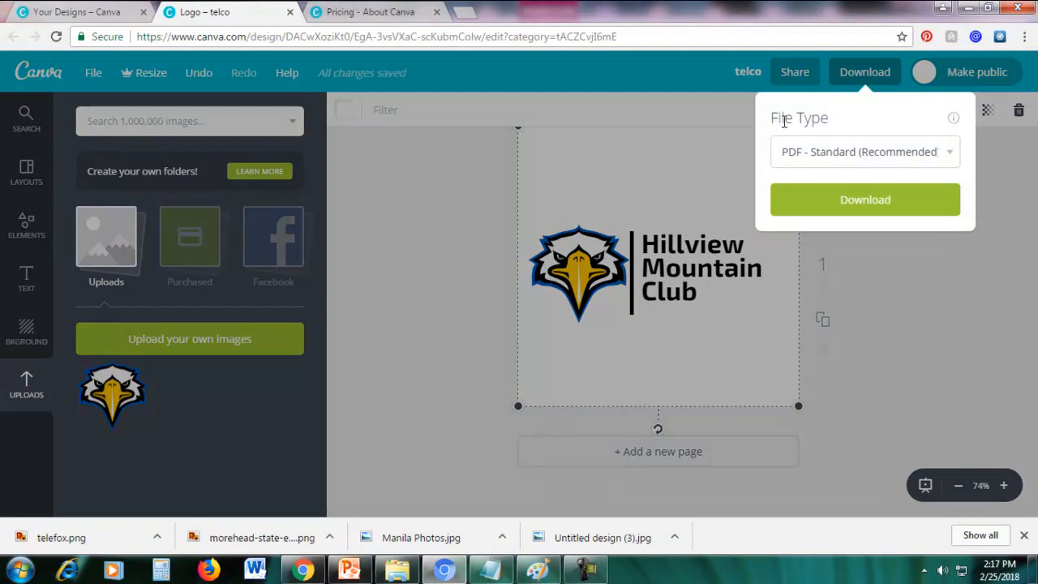
pyautogui.click(815, 152)
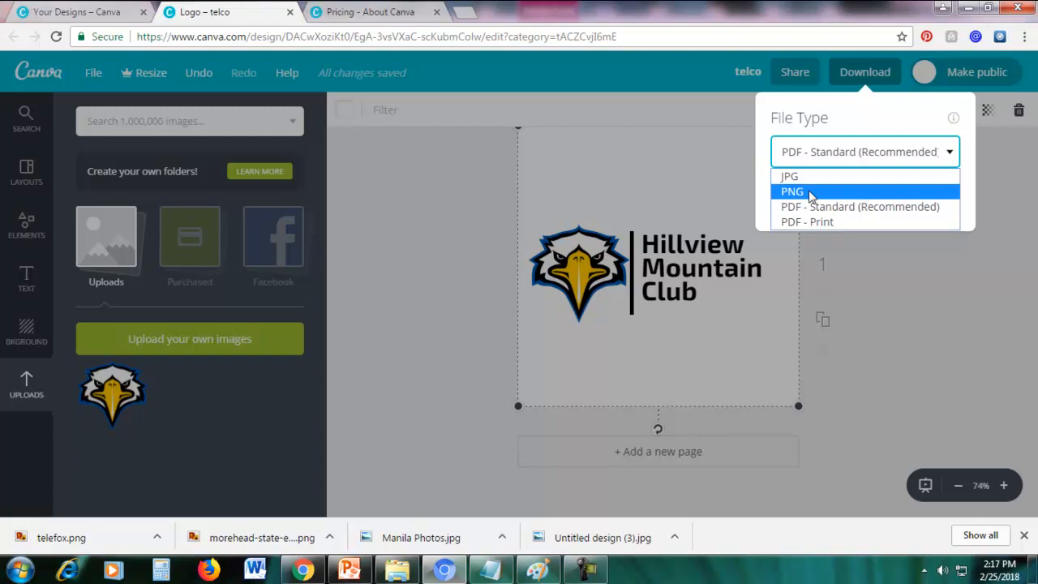
pyautogui.click(914, 315)
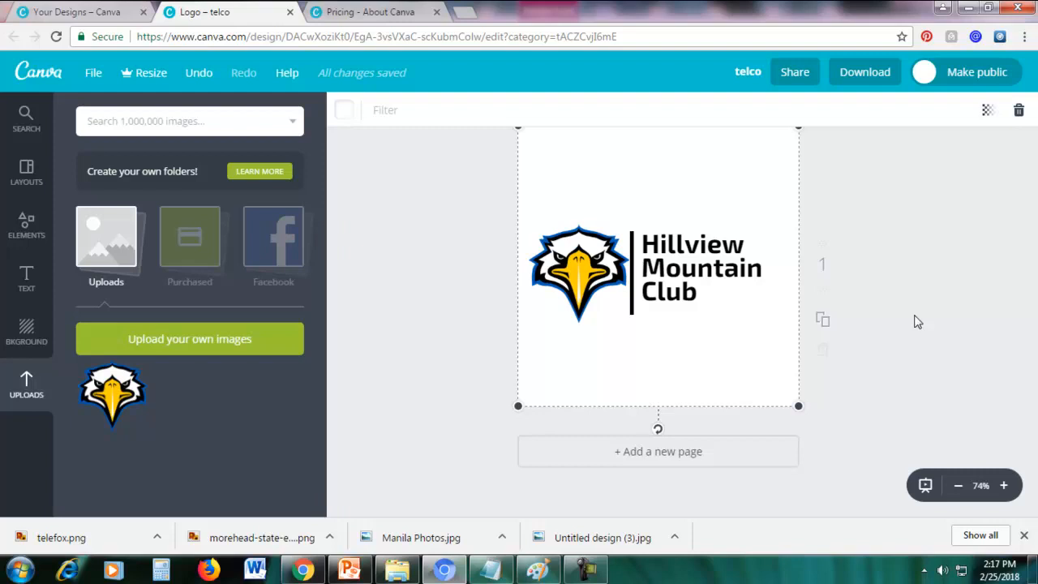
# Switch to PowerPoint and compare the transparent and non-transparent eagle images on the "Transparent PNG vs. NOT" slide.
pyautogui.click(349, 570)
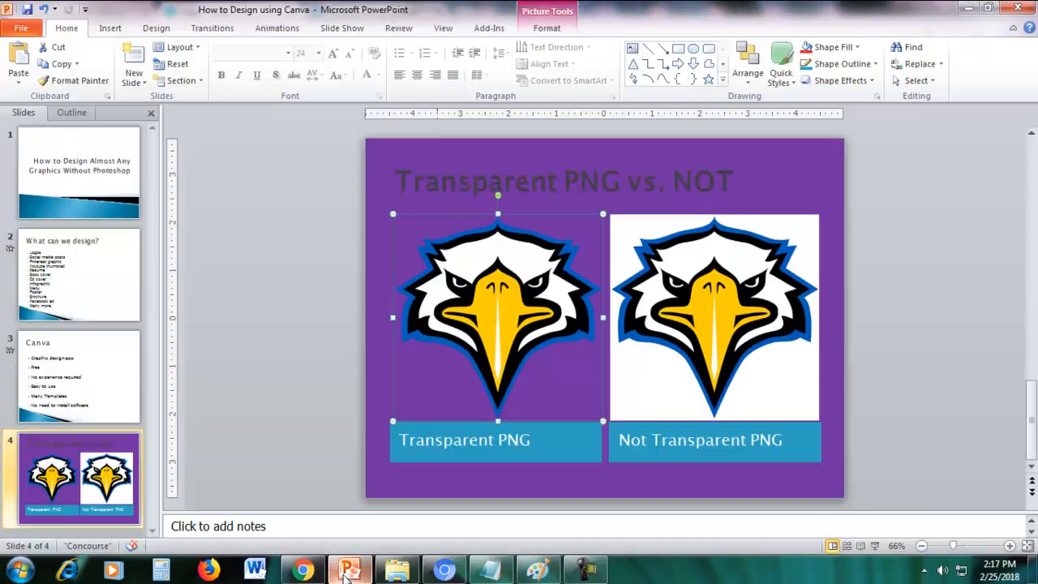
pyautogui.click(994, 345)
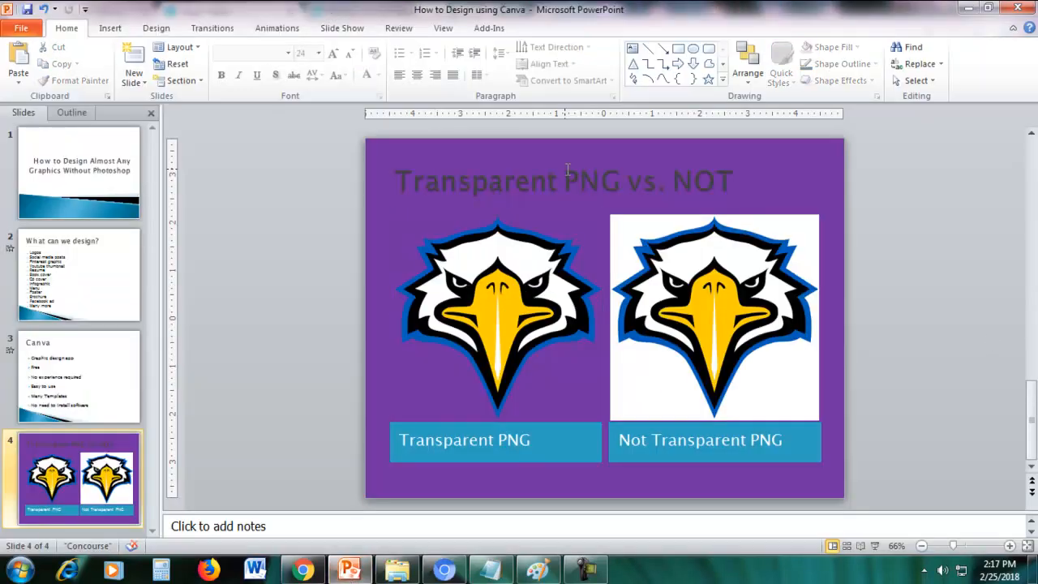
pyautogui.click(506, 304)
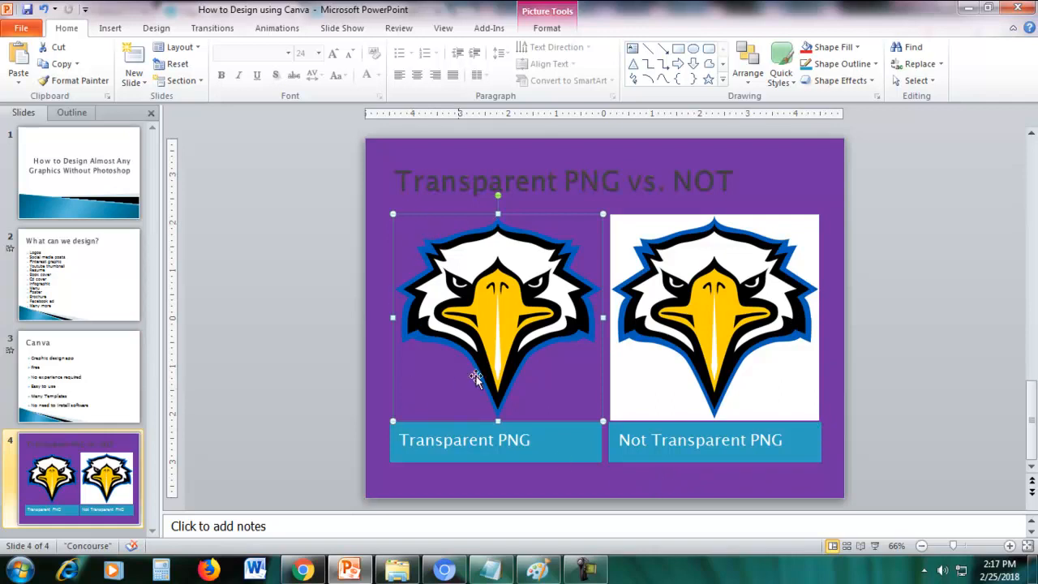
# Open the background formatting settings for the "Transparent PNG vs. NOT" slide.
pyautogui.click(416, 487)
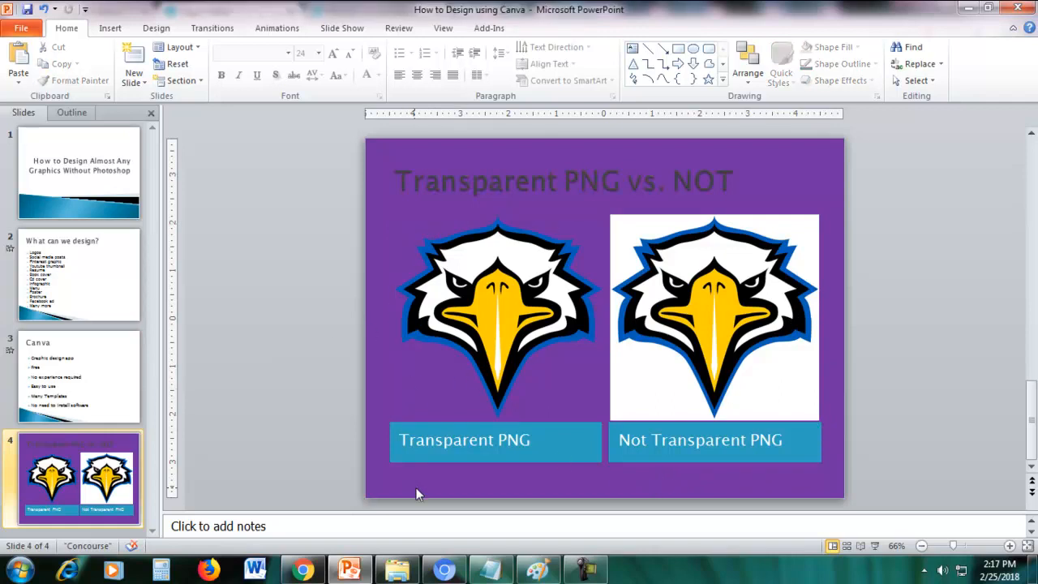
pyautogui.rightClick(418, 487)
pyautogui.click(478, 478)
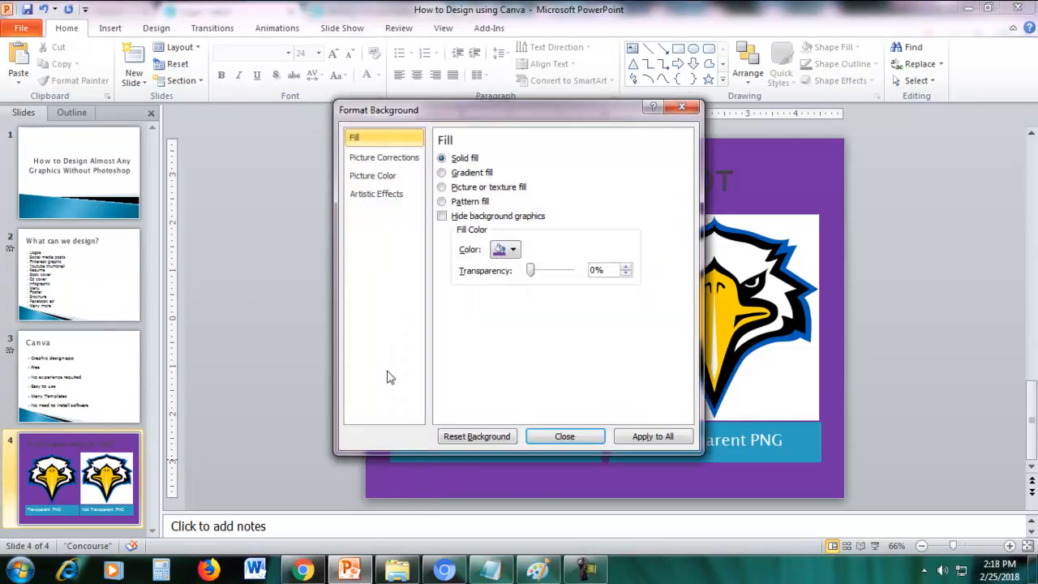
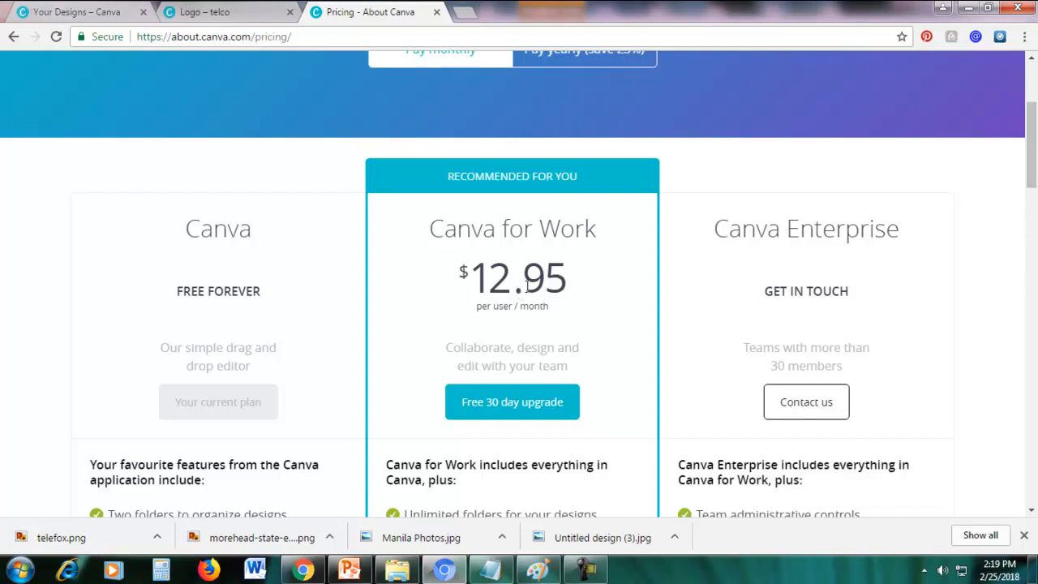
# Switch to the browser and compare the free Canva, Canva for Work and Canva Enterprise plans on the pricing page.
pyautogui.moveTo(189, 220); pyautogui.dragTo(249, 283)
pyautogui.click(249, 284)
pyautogui.moveTo(1034, 172); pyautogui.dragTo(1034, 186)
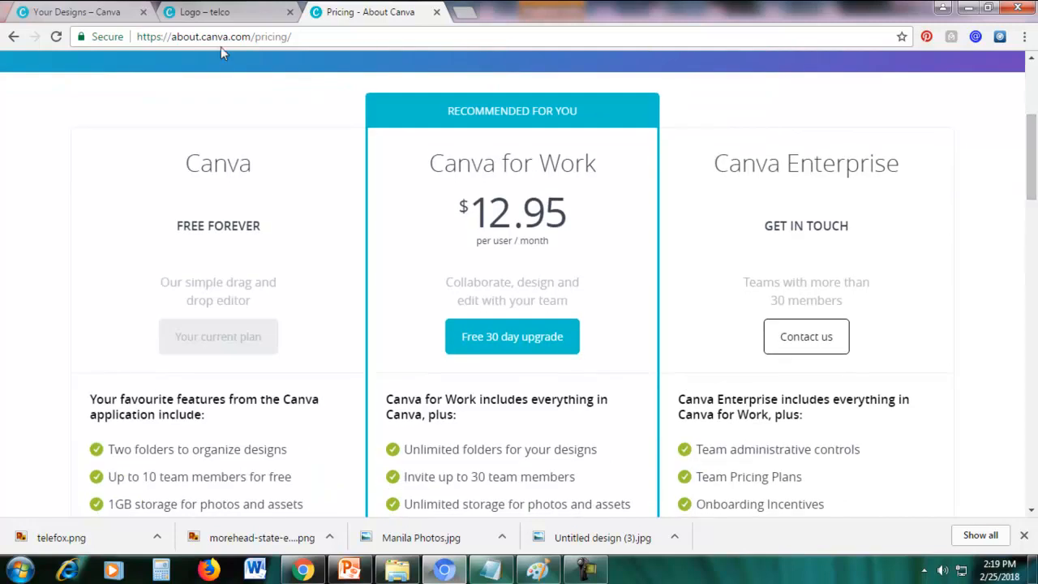
# Return to the Hillview Mountain Club logo design and close the transparent background offer and the download options.
pyautogui.click(215, 15)
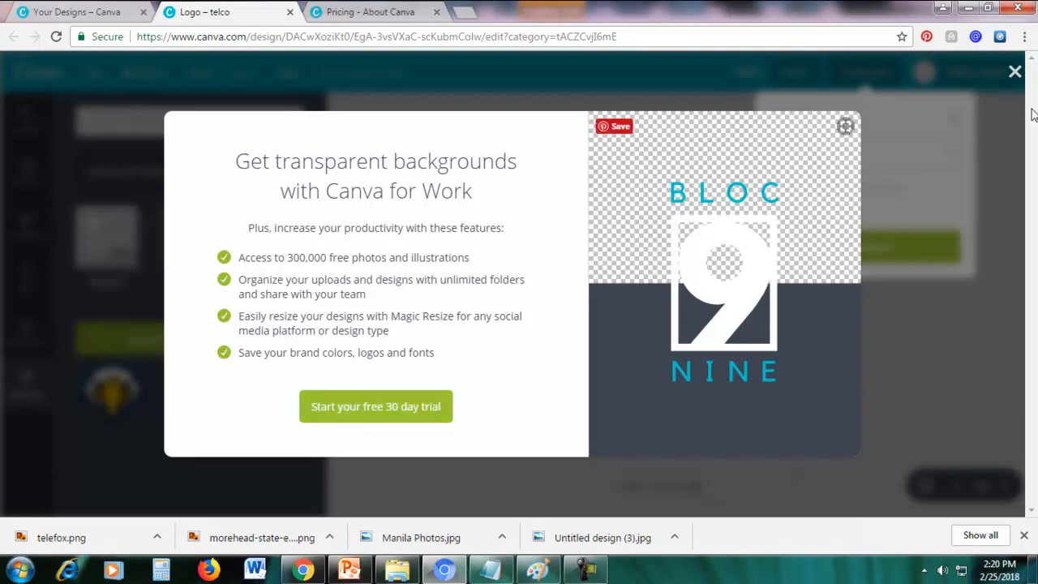
pyautogui.click(1015, 72)
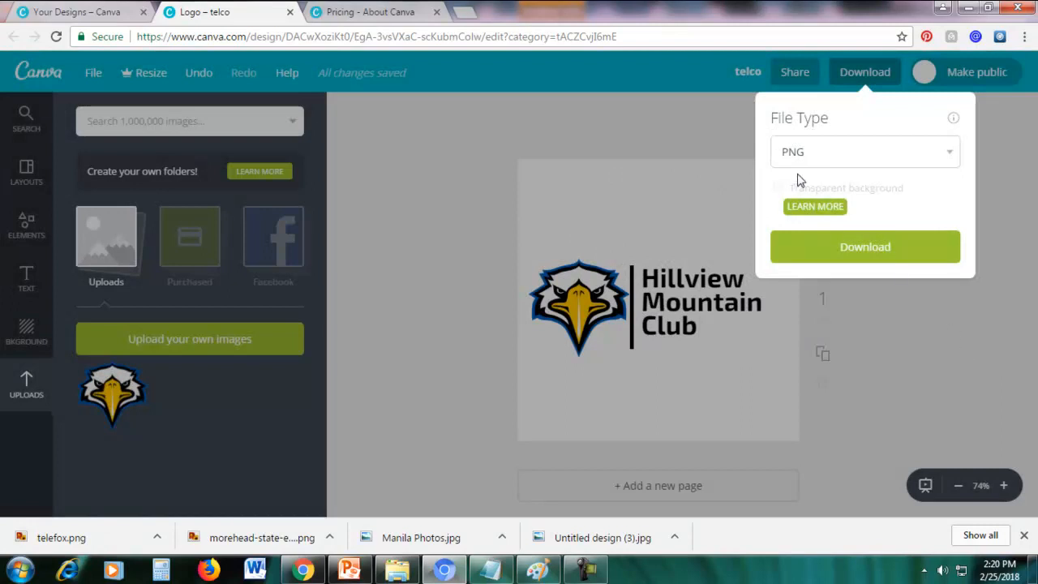
pyautogui.click(1017, 180)
# Choose PNG as the logo's download file type and open the information about transparent backgrounds.
pyautogui.click(850, 77)
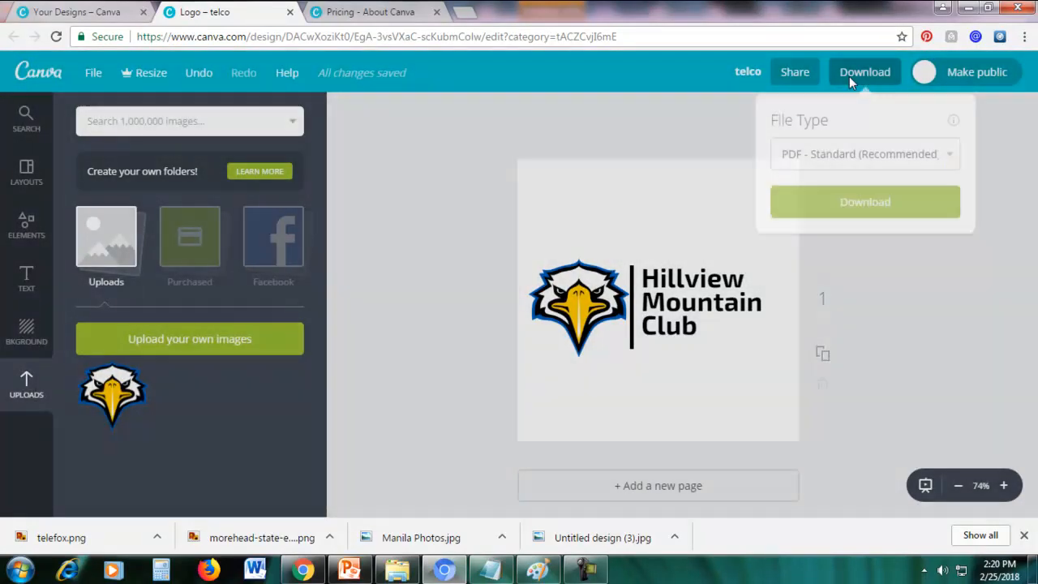
pyautogui.click(847, 148)
pyautogui.click(812, 192)
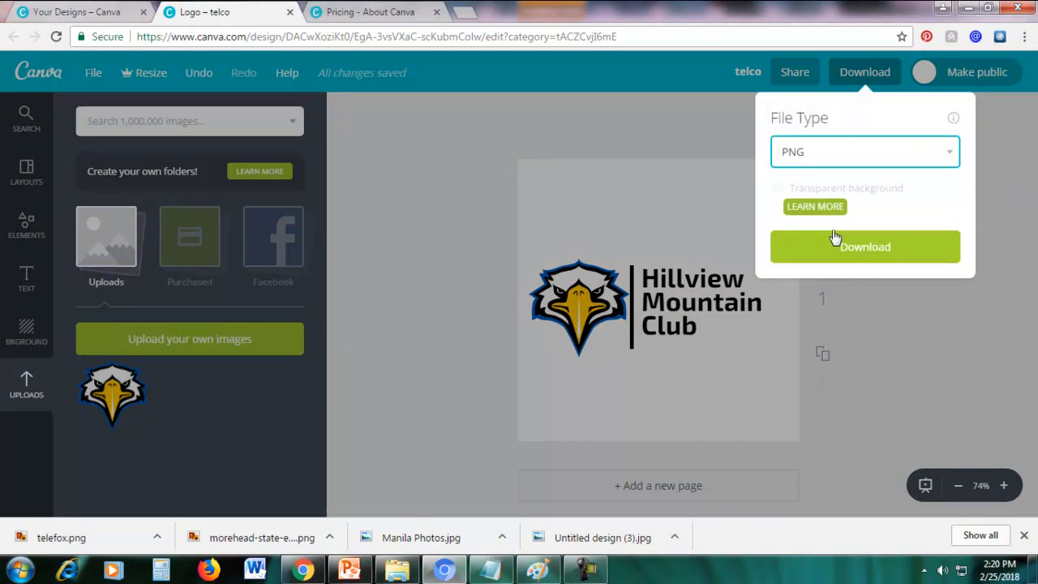
pyautogui.click(814, 206)
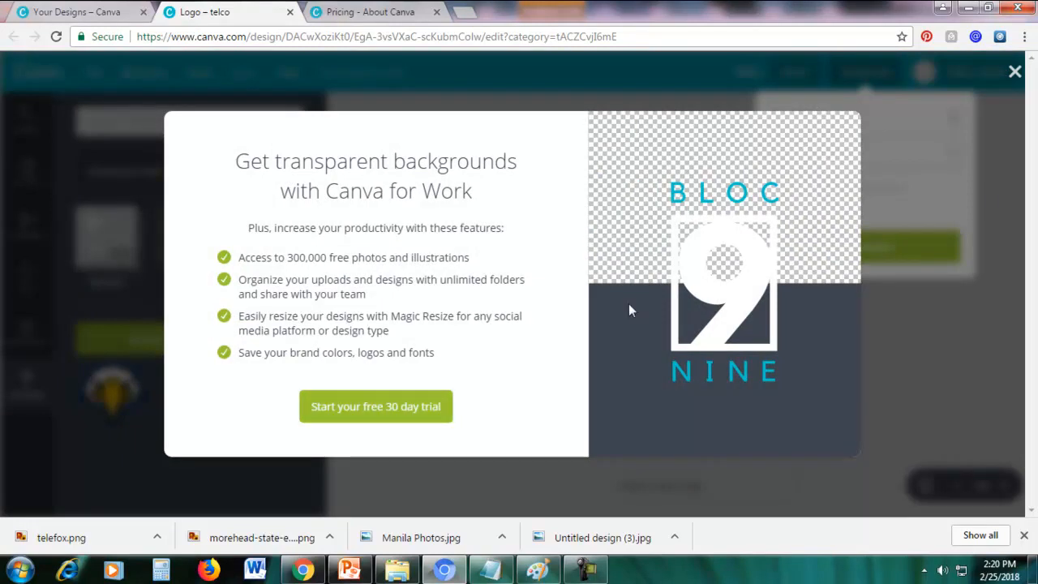
# Start the free 30-day Canva for Work trial and review its monthly plan and credit card fields.
pyautogui.click(384, 408)
pyautogui.scroll(-1, 619, 321)
pyautogui.scroll(-1, 619, 321)
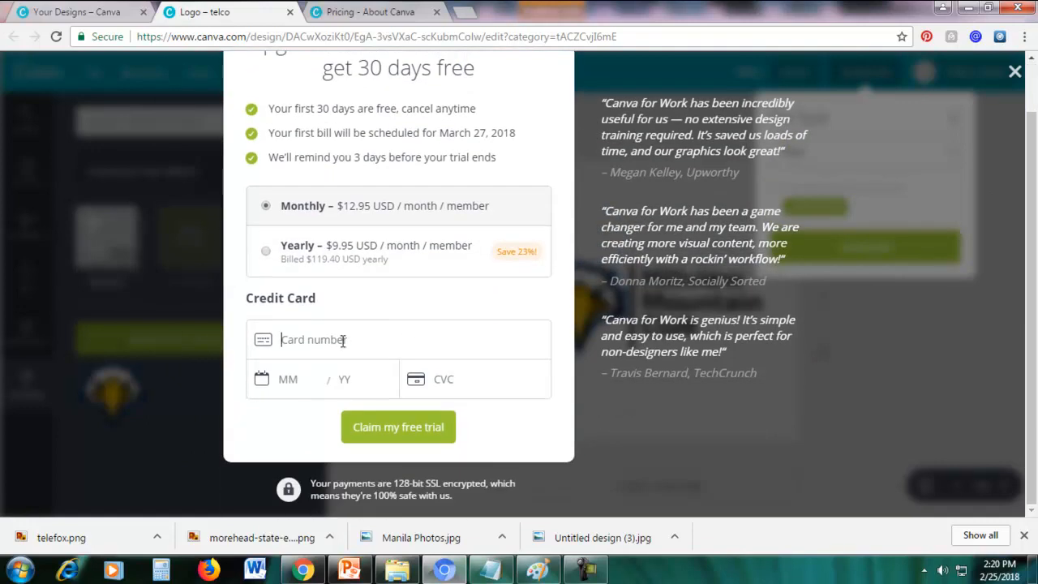
pyautogui.click(290, 374)
pyautogui.click(448, 376)
pyautogui.scroll(2, 675, 331)
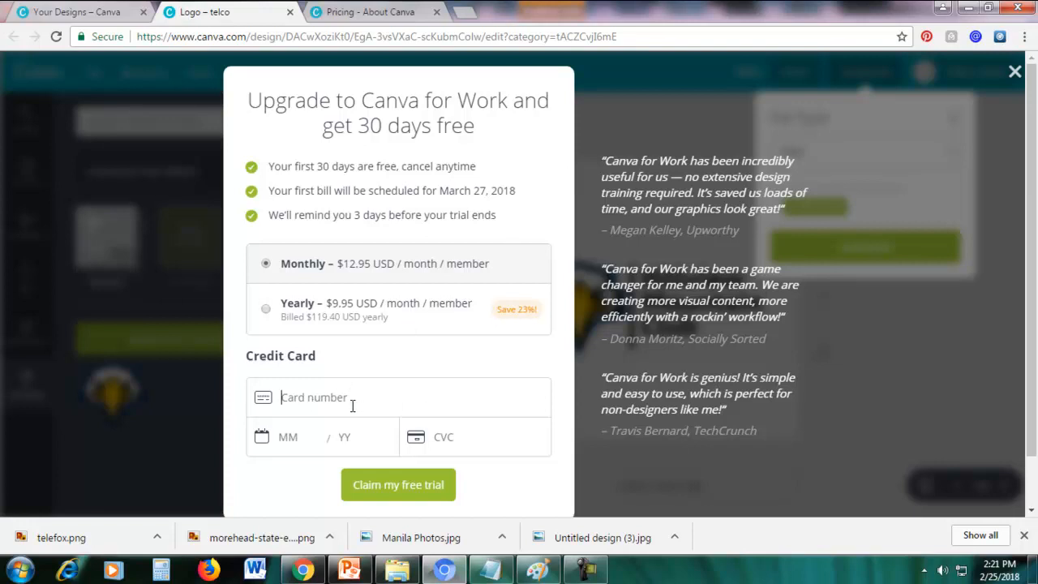
pyautogui.click(584, 571)
pyautogui.click(813, 473)
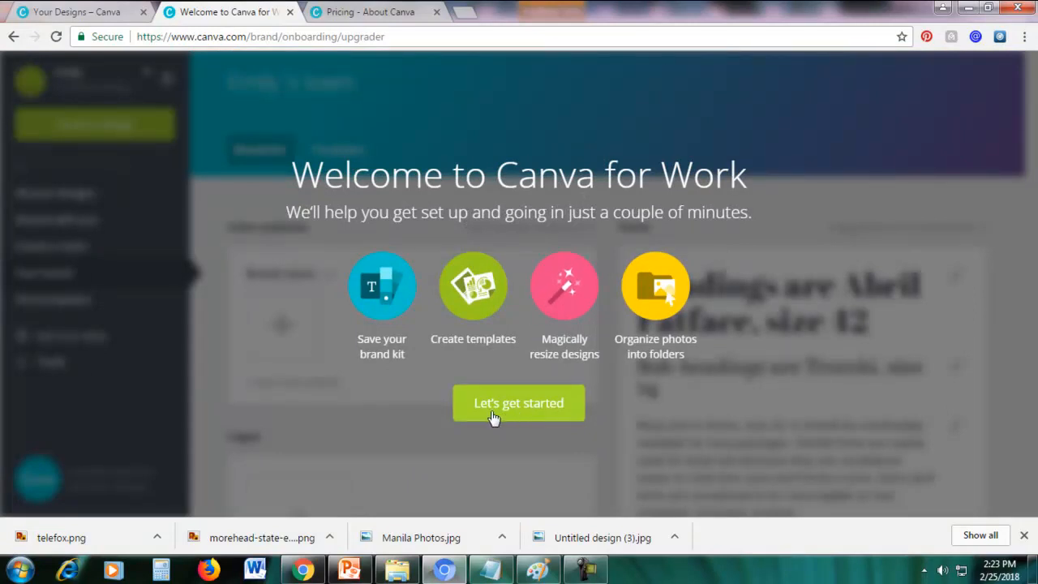
# Start the Brand Kit setup and add orange as the brand color.
pyautogui.click(489, 415)
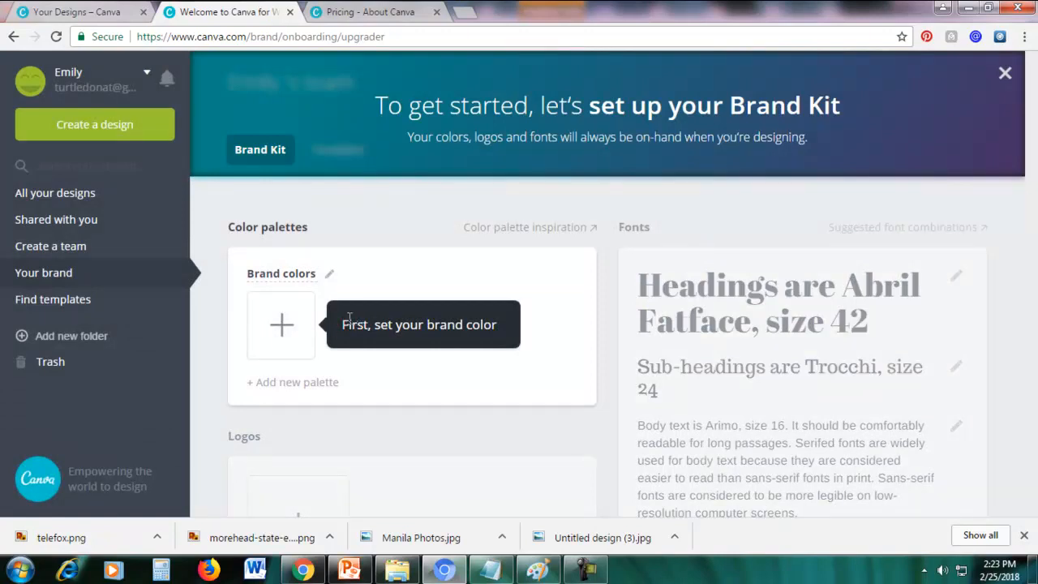
pyautogui.click(281, 336)
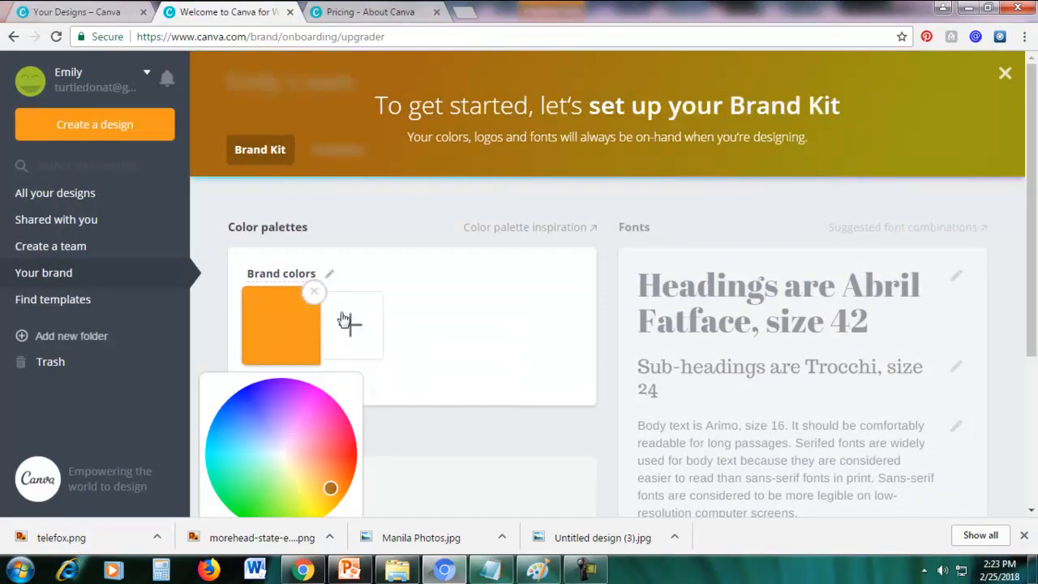
pyautogui.click(479, 325)
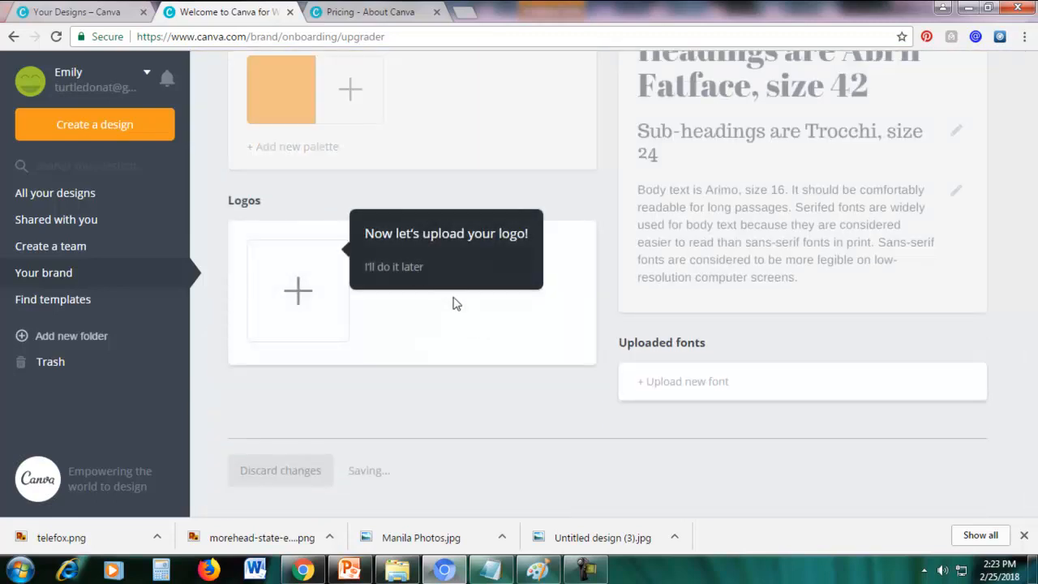
# Skip the logo upload and brand fonts, continue to the brand templates and close the setup guide.
pyautogui.click(389, 269)
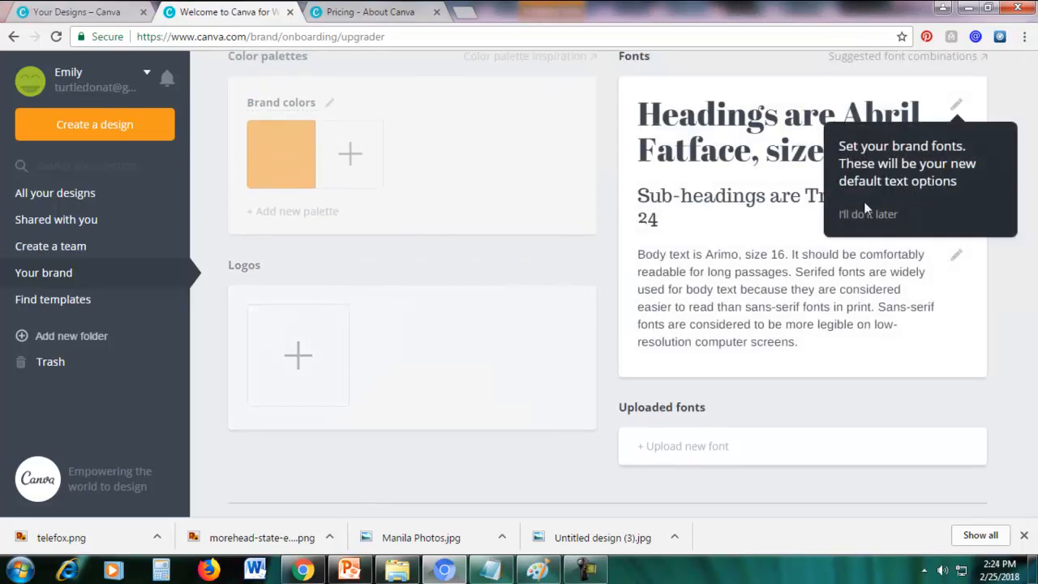
pyautogui.click(848, 216)
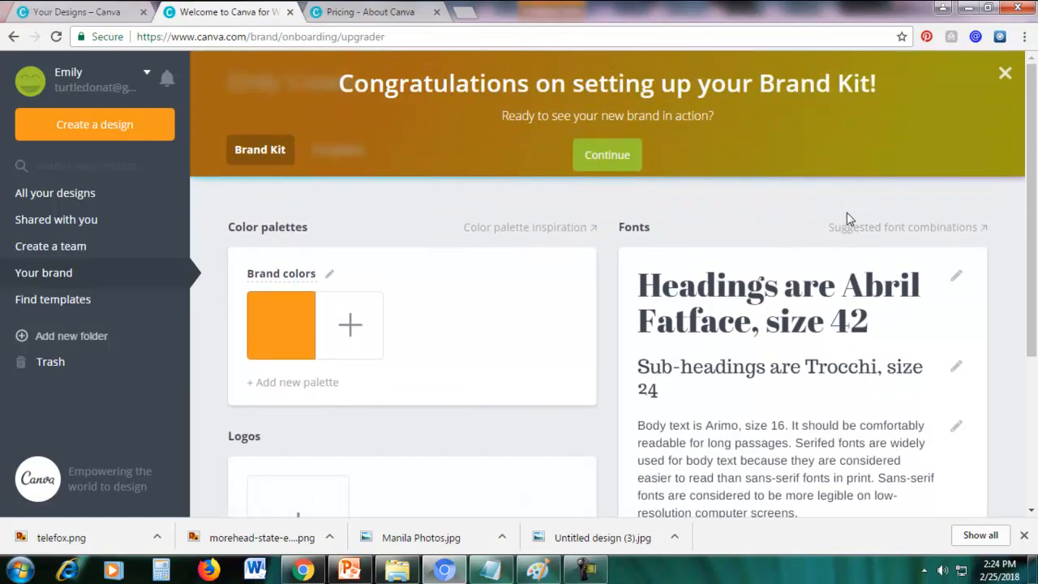
pyautogui.click(604, 157)
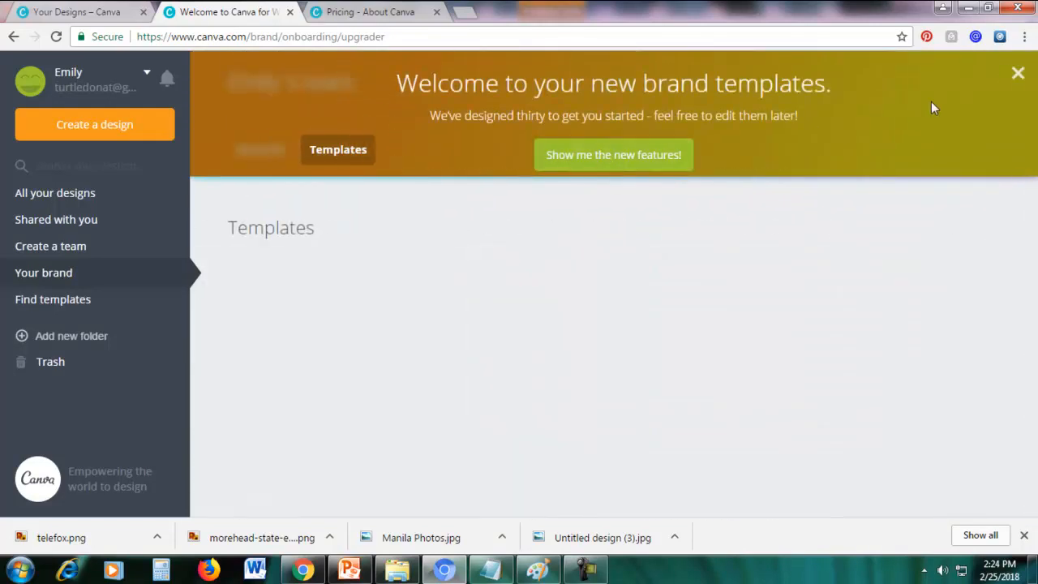
pyautogui.click(1015, 76)
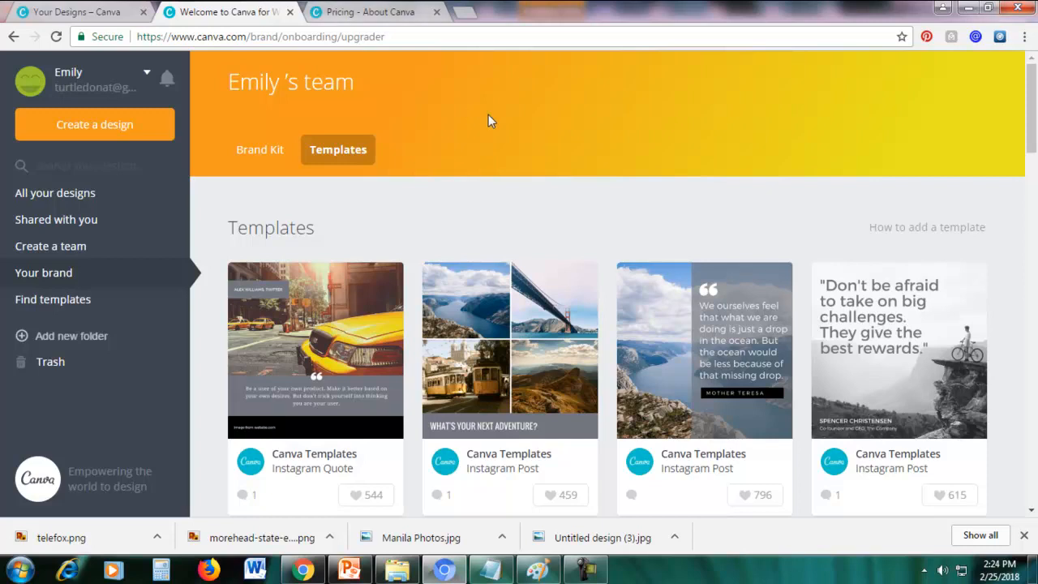
# Open the telco logo design from all your designs and dismiss the free photos and illustrations offer.
pyautogui.scroll(-3, 521, 244)
pyautogui.scroll(-3, 520, 241)
pyautogui.scroll(6, 518, 241)
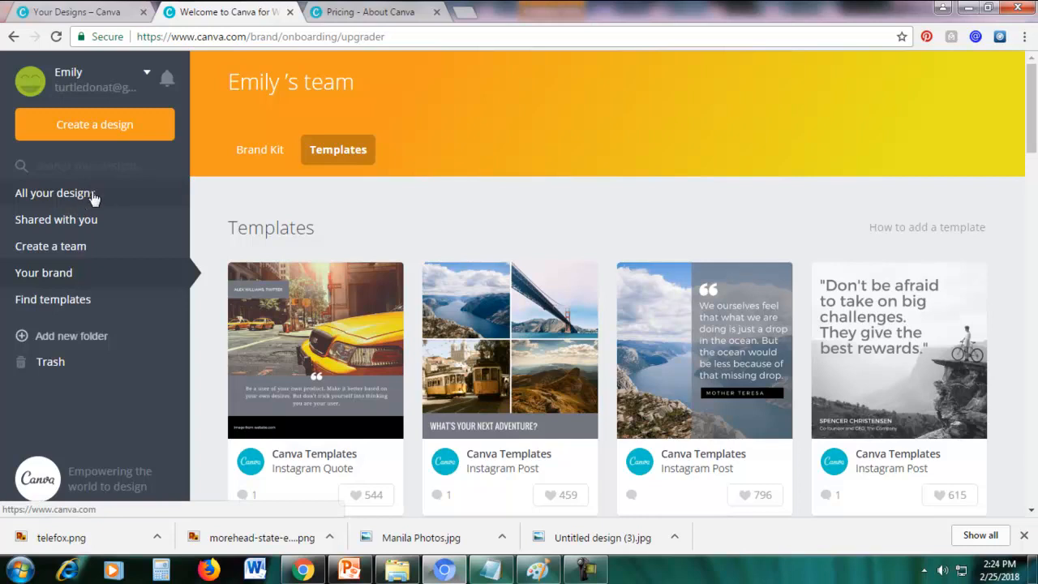
pyautogui.click(63, 193)
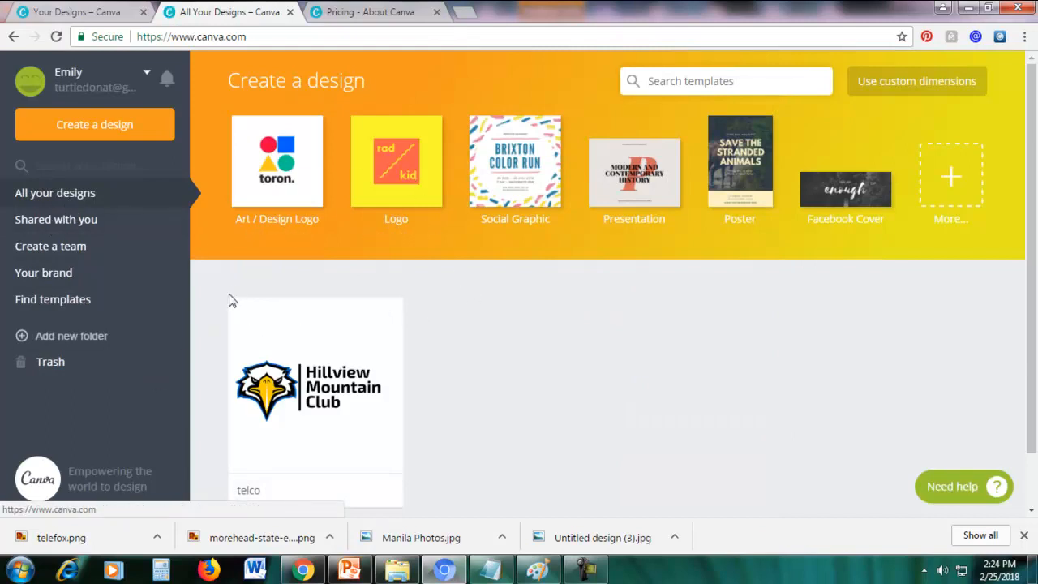
pyautogui.click(293, 320)
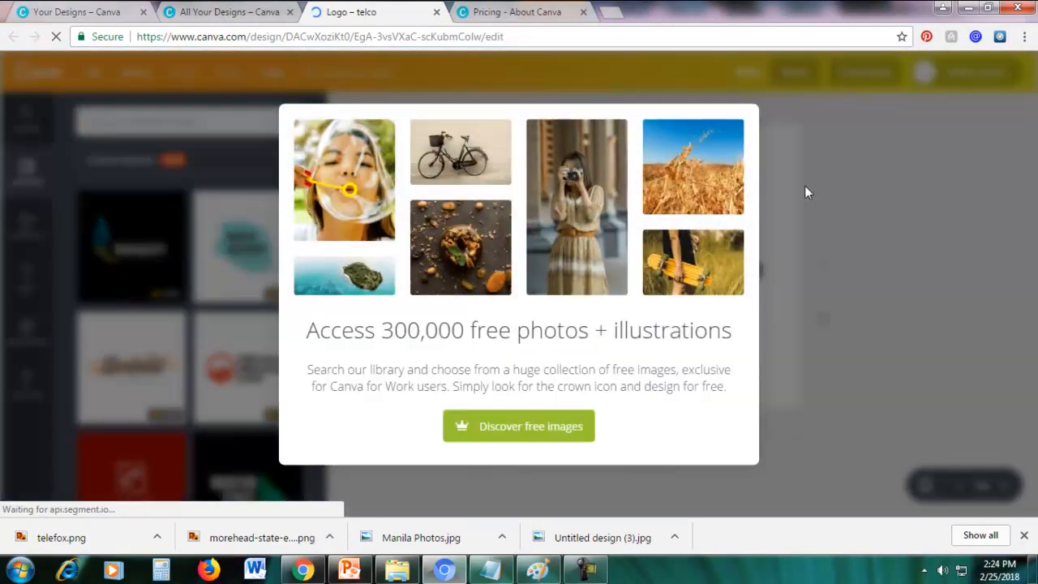
pyautogui.click(825, 122)
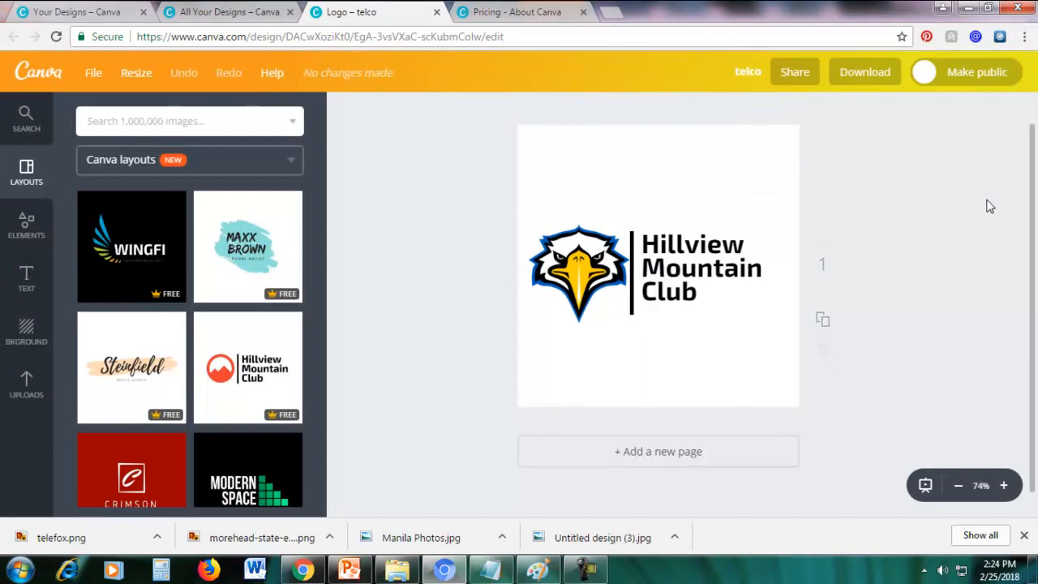
# Download the logo as a PNG with a transparent background and close the mobile app offer.
pyautogui.click(850, 71)
pyautogui.click(827, 153)
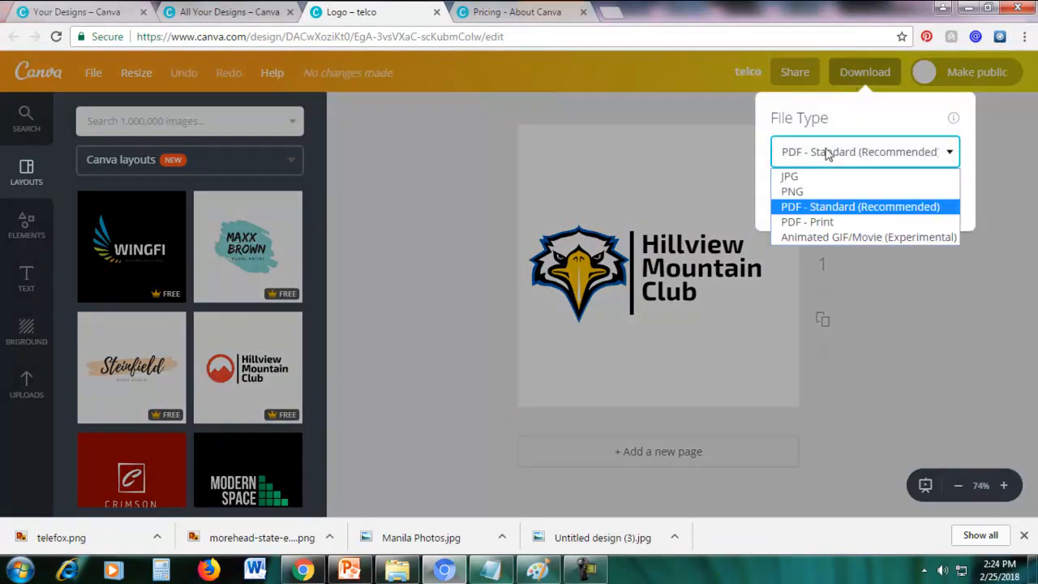
pyautogui.click(799, 191)
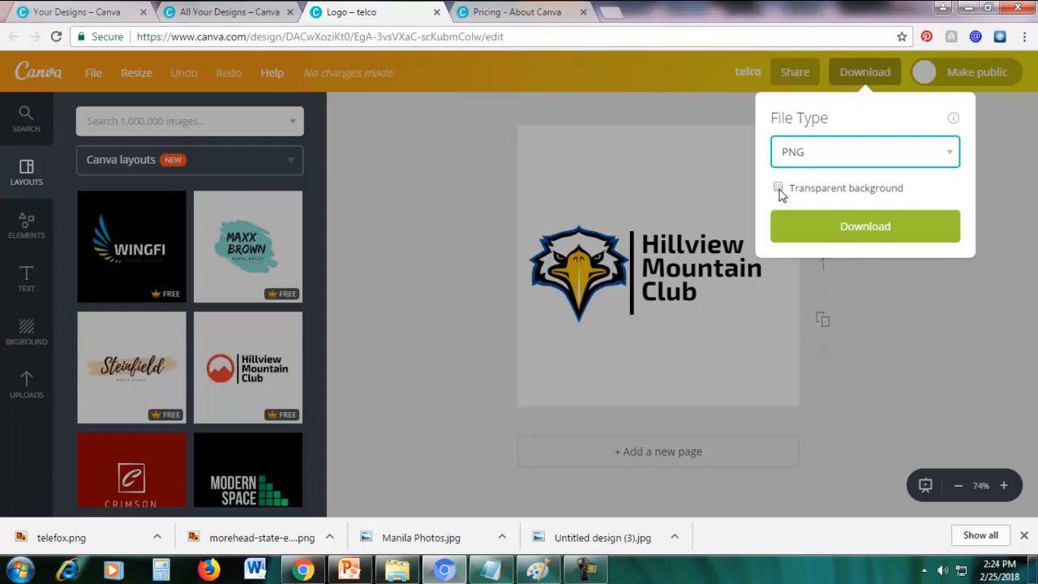
pyautogui.click(778, 189)
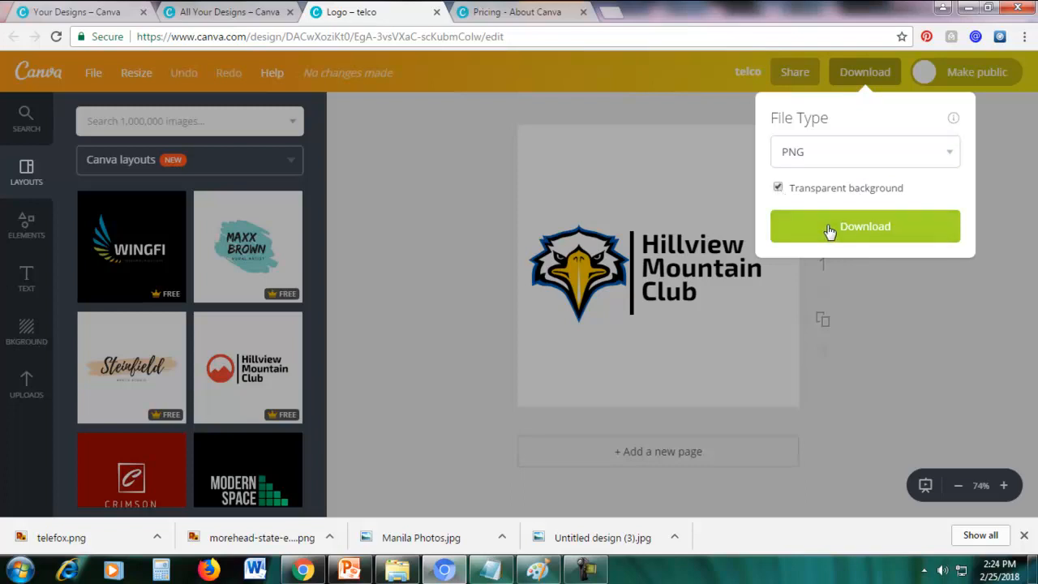
pyautogui.click(868, 223)
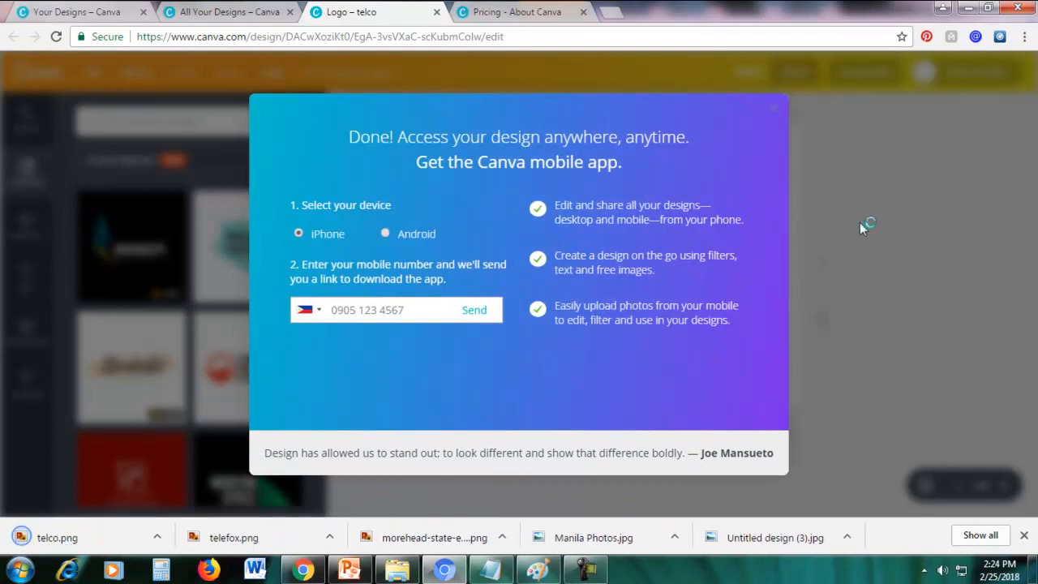
pyautogui.click(776, 111)
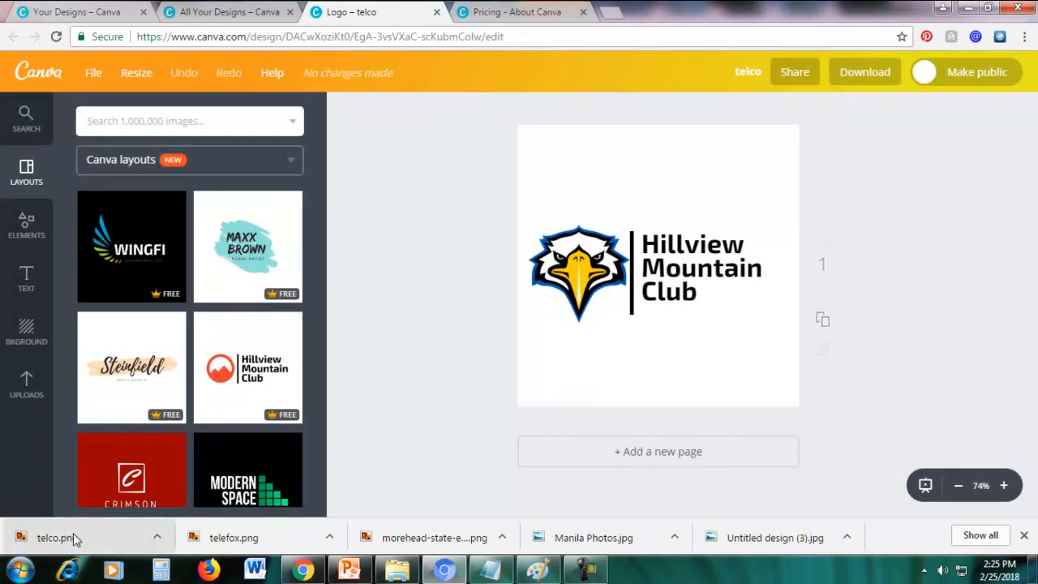
# Open the downloaded telco.png from the browser's download list to view the logo.
pyautogui.click(1025, 38)
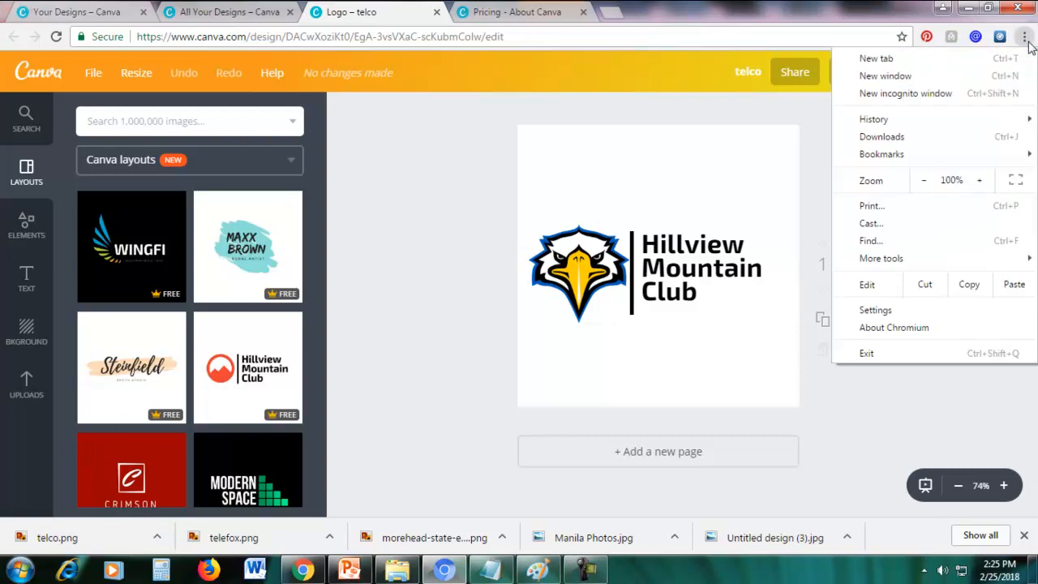
pyautogui.click(907, 136)
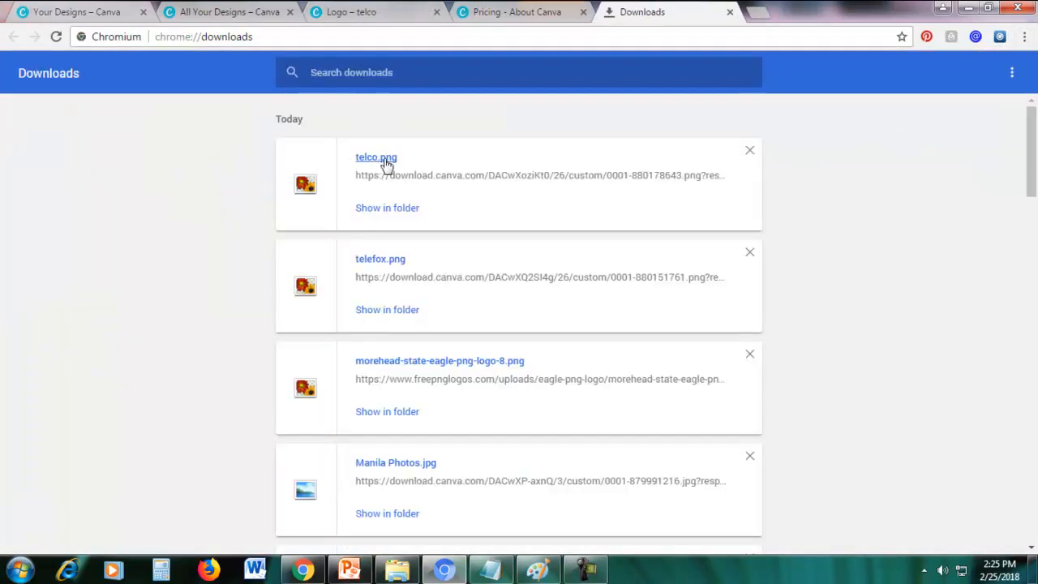
pyautogui.click(377, 160)
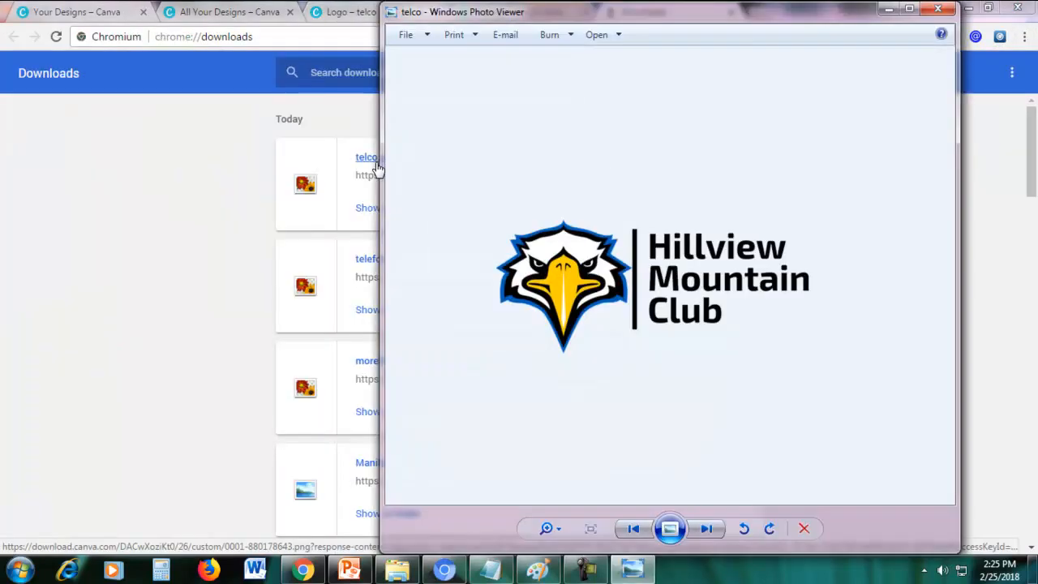